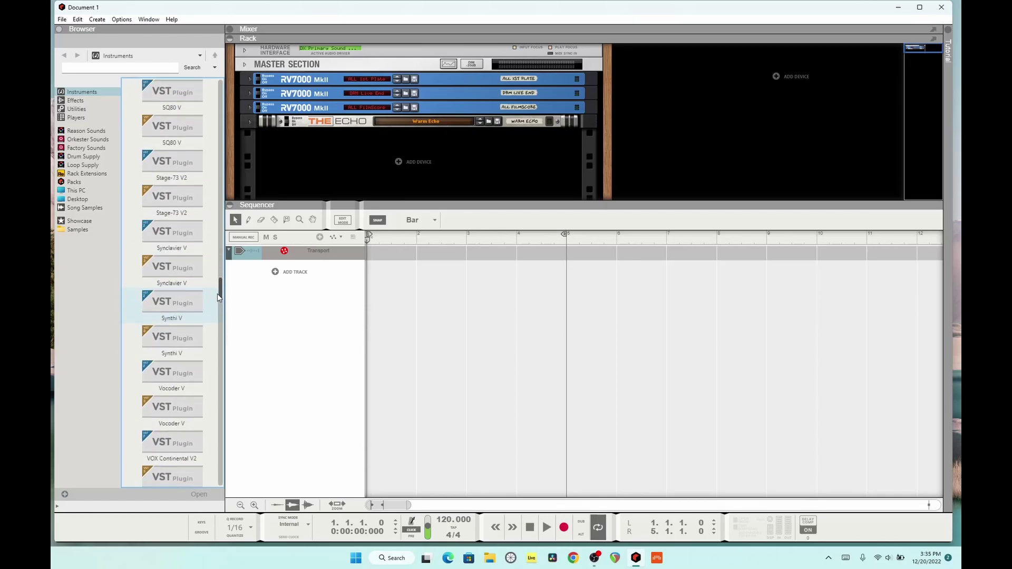
- Add the Battery 4 instrument to the rack and place the ysfx effect directly below it
scroll(146, 179, "down", 5)
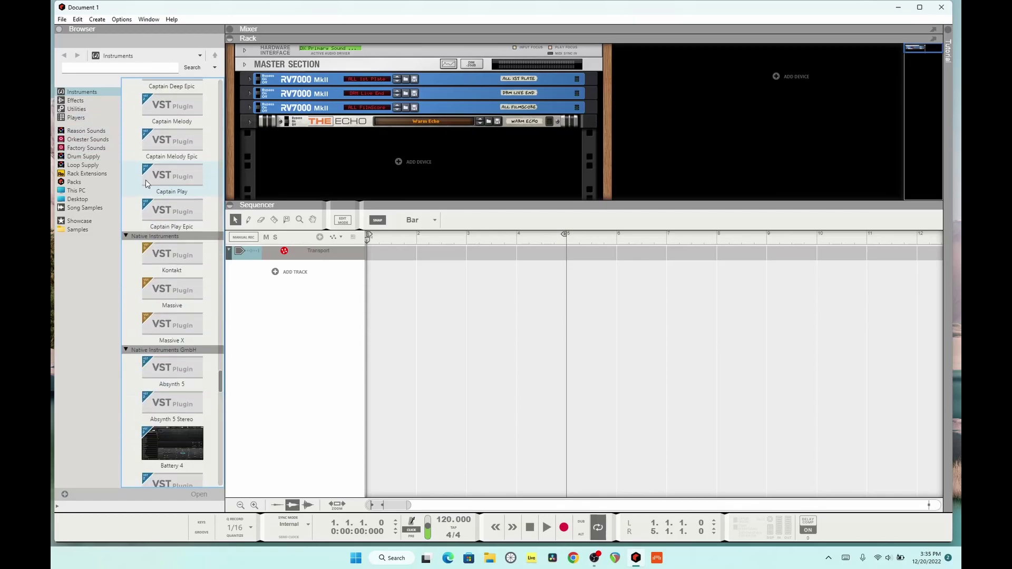
mouse_move(164, 304)
left_mouse_down()
mouse_move(355, 167)
mouse_move(315, 230)
left_mouse_up()
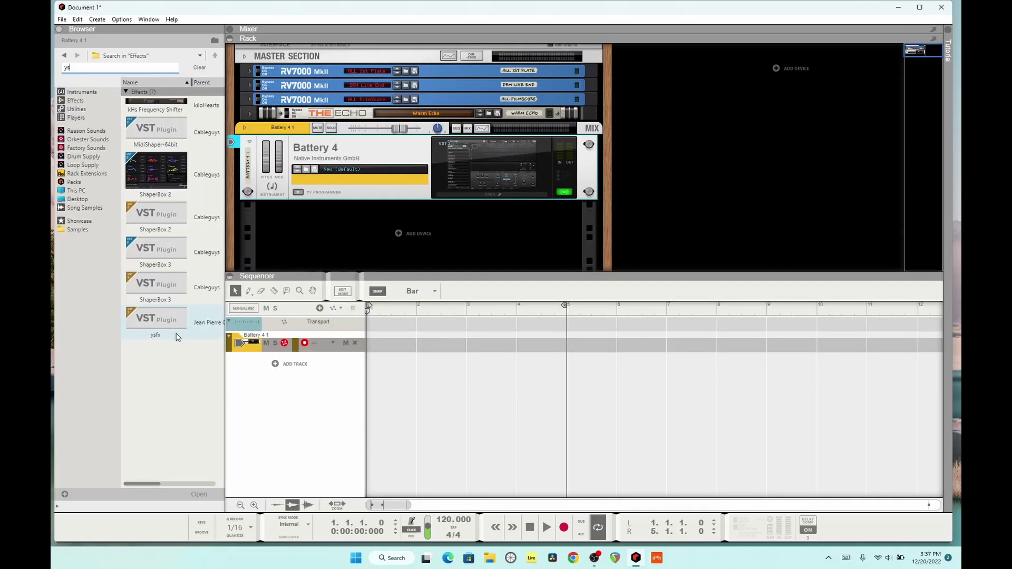
left_click(148, 323)
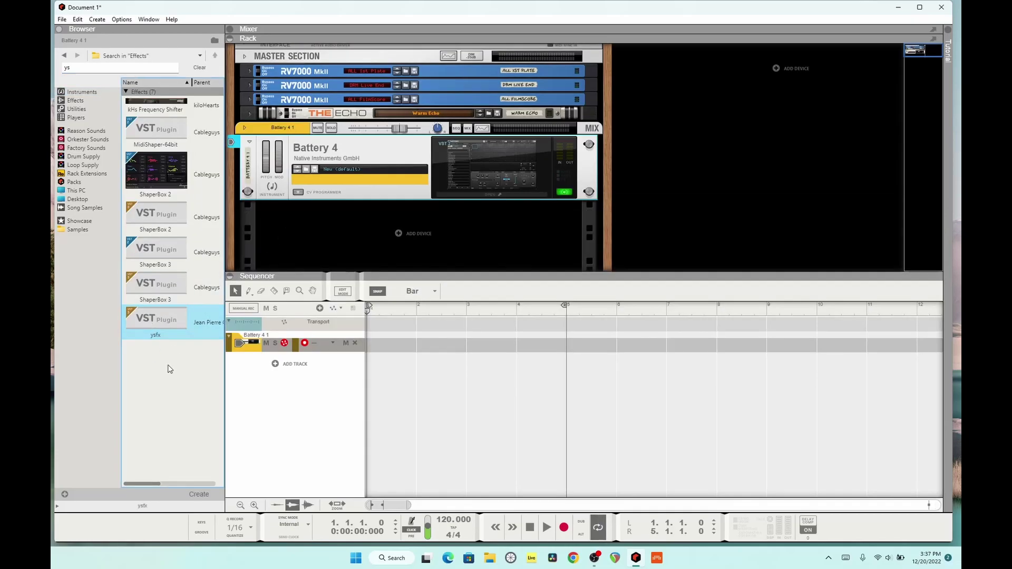
left_click_drag(162, 317, 416, 230)
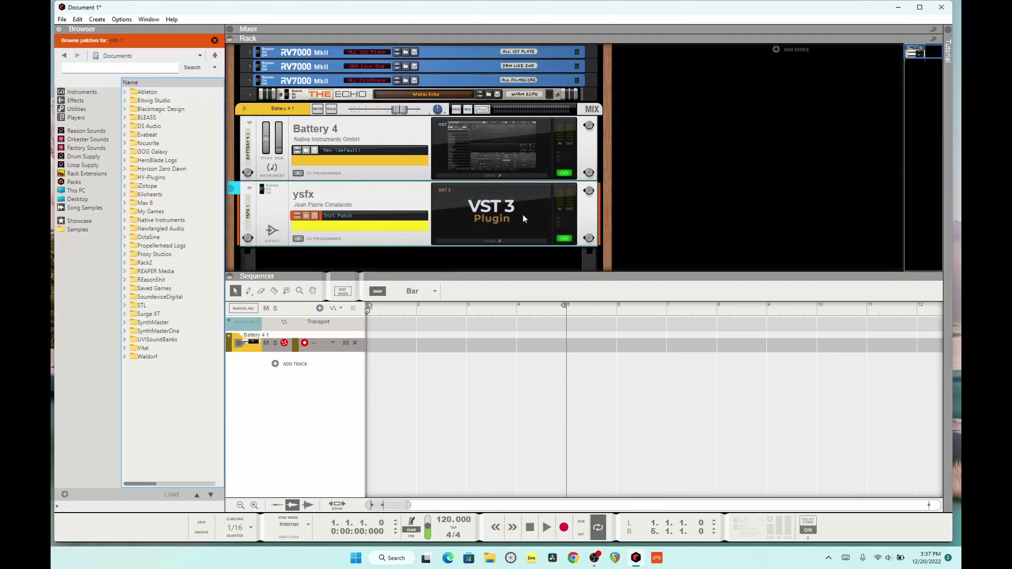
- Open the ysfx interface, view the REAPER Effects folder in its file chooser, and close both windows
left_click(494, 241)
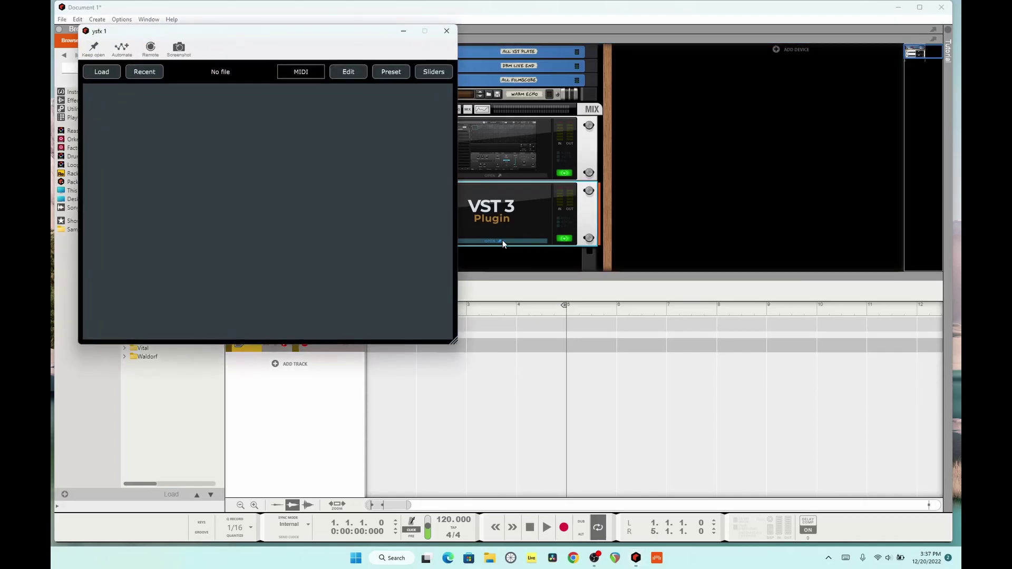
left_click(108, 73)
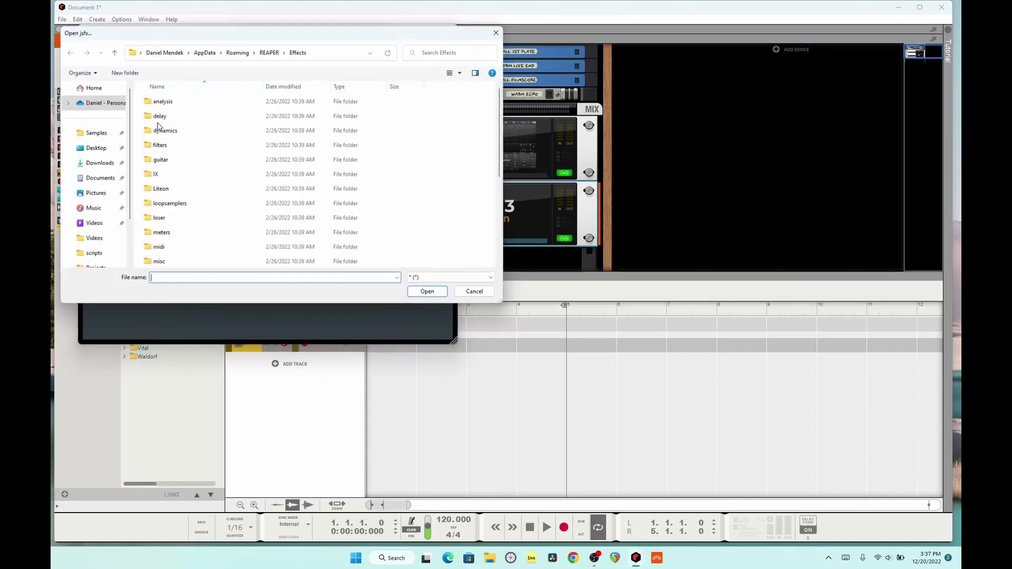
scroll(210, 160, "up", 5)
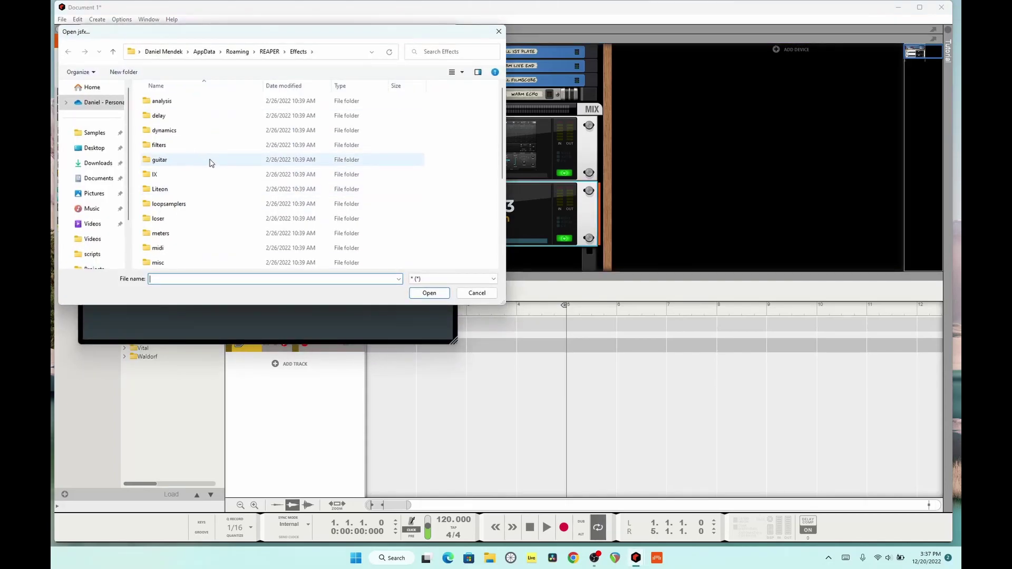
left_click(504, 29)
left_click_drag(347, 38, 483, 142)
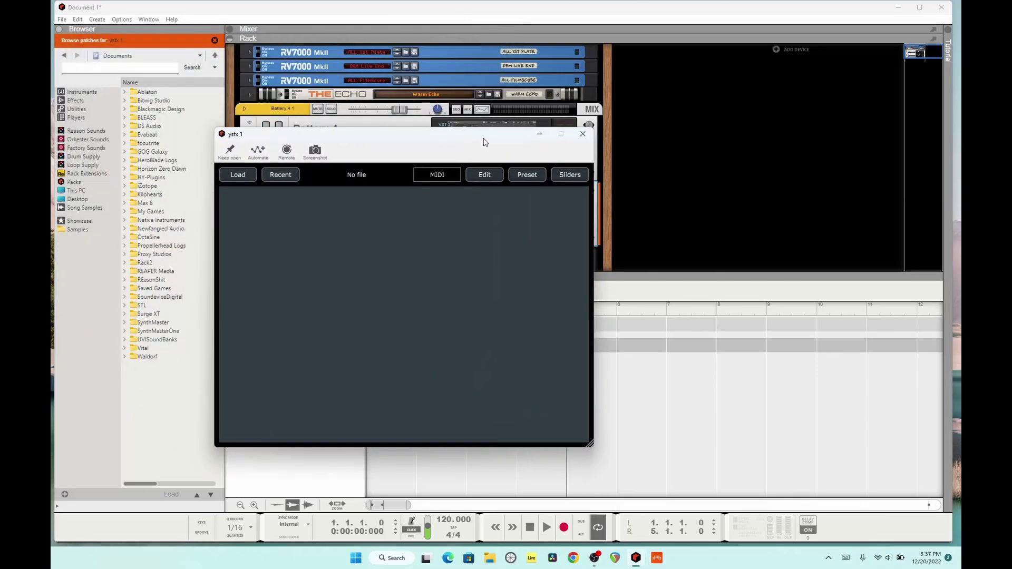
left_click(582, 134)
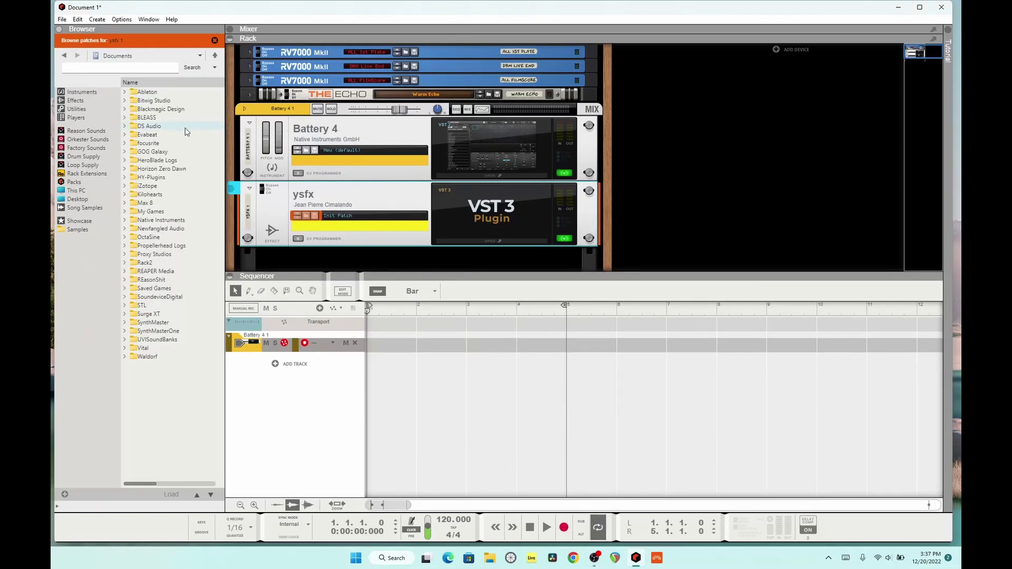
- Add the Drum Sequencer player to Battery 4 and play its default pattern
left_click(64, 117)
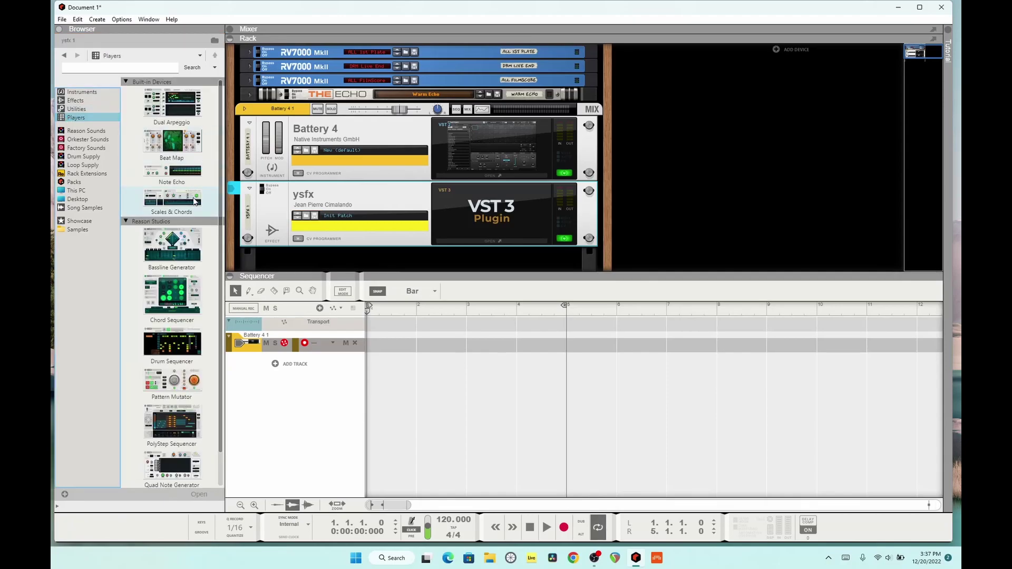
left_click_drag(172, 345, 371, 150)
key("space")
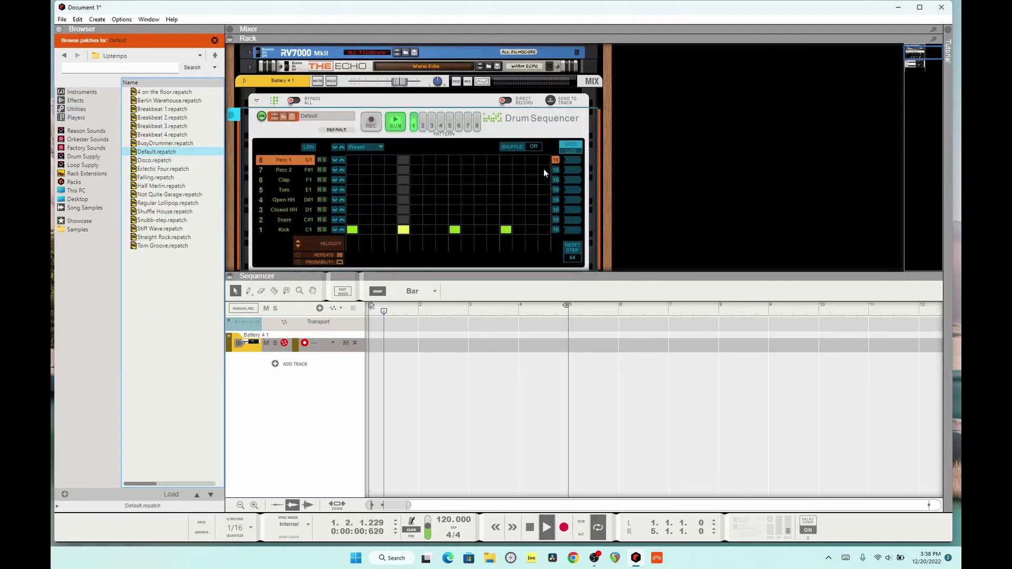
- Load the Amber Kit into Battery 4, start playback of the drum pattern, and close the instrument window
scroll(407, 188, "down", 5)
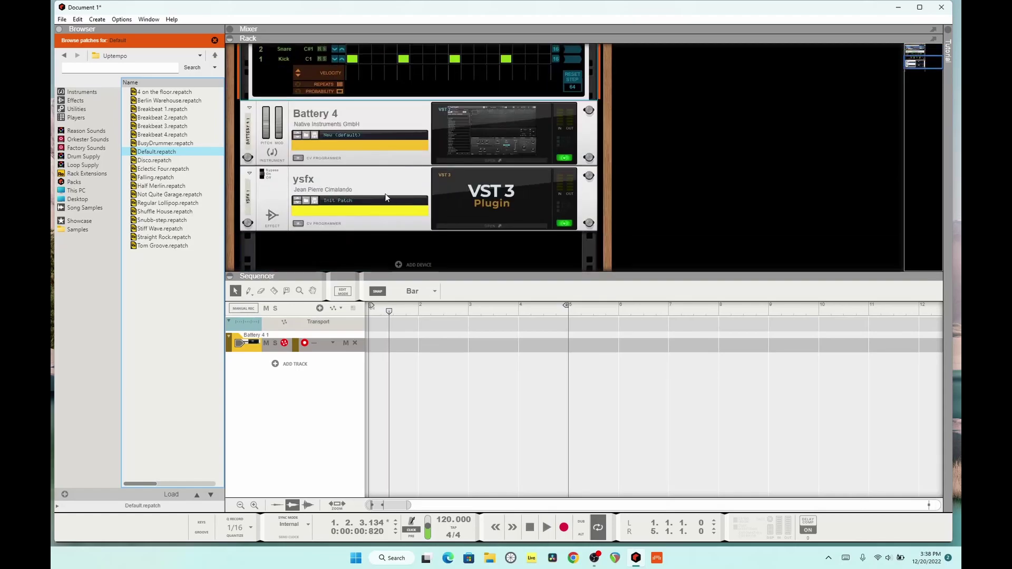
left_click(486, 159)
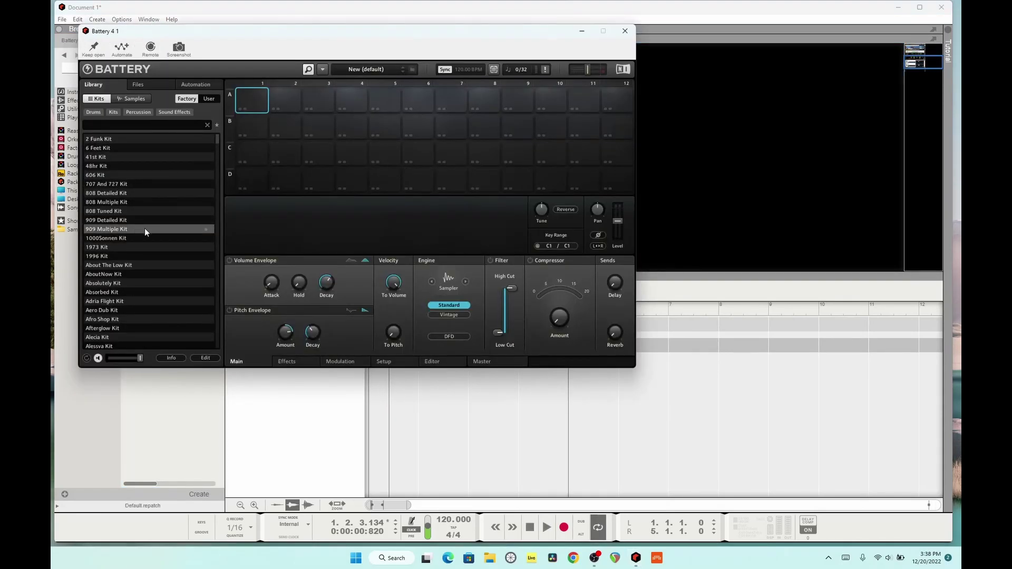
scroll(121, 240, "down", 2)
scroll(119, 257, "down", 5)
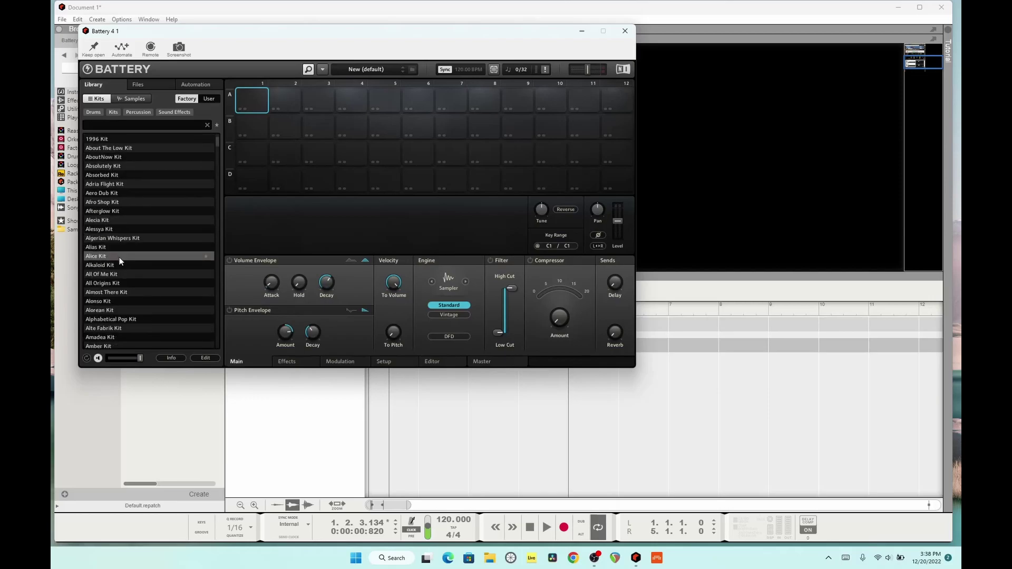
double_click(125, 273)
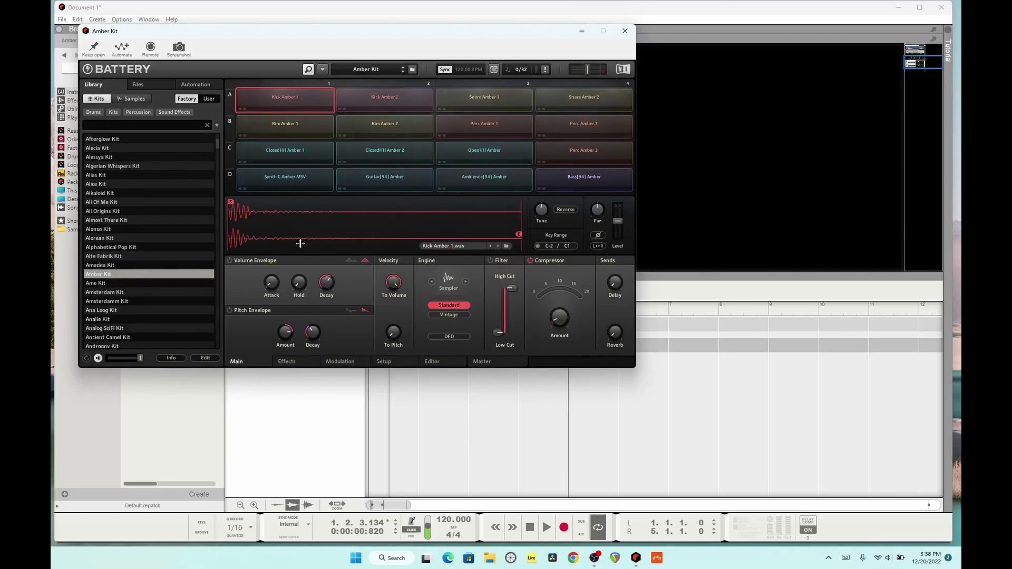
key("space")
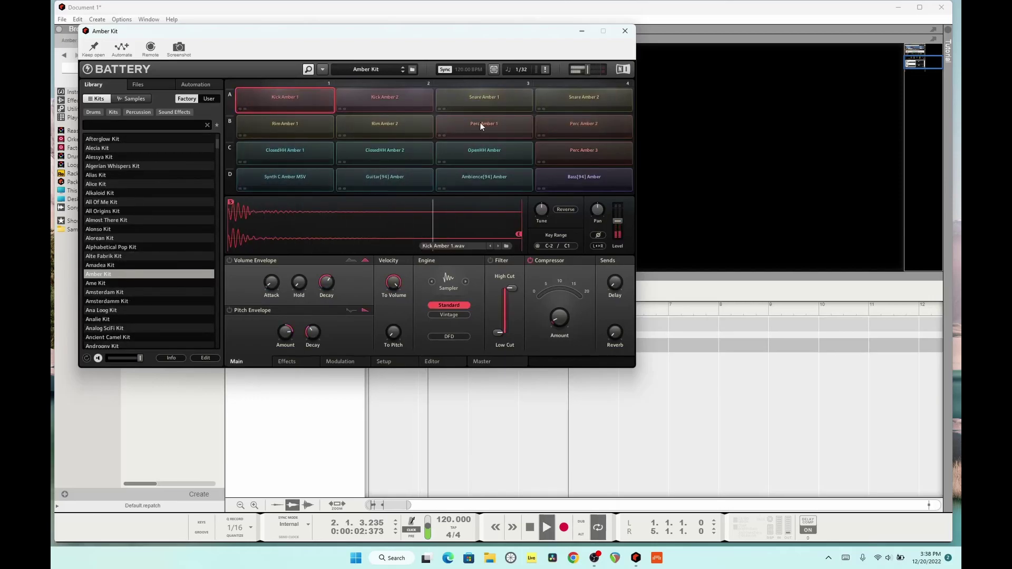
left_click(624, 31)
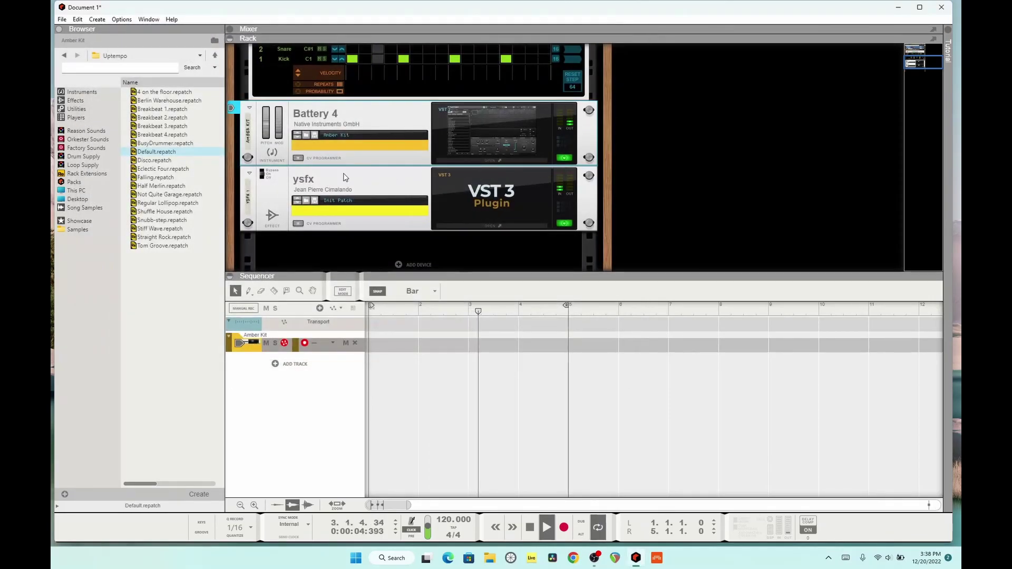
- Audition the drum pattern through the ysfx effect with no JSFX file loaded
left_click(481, 226)
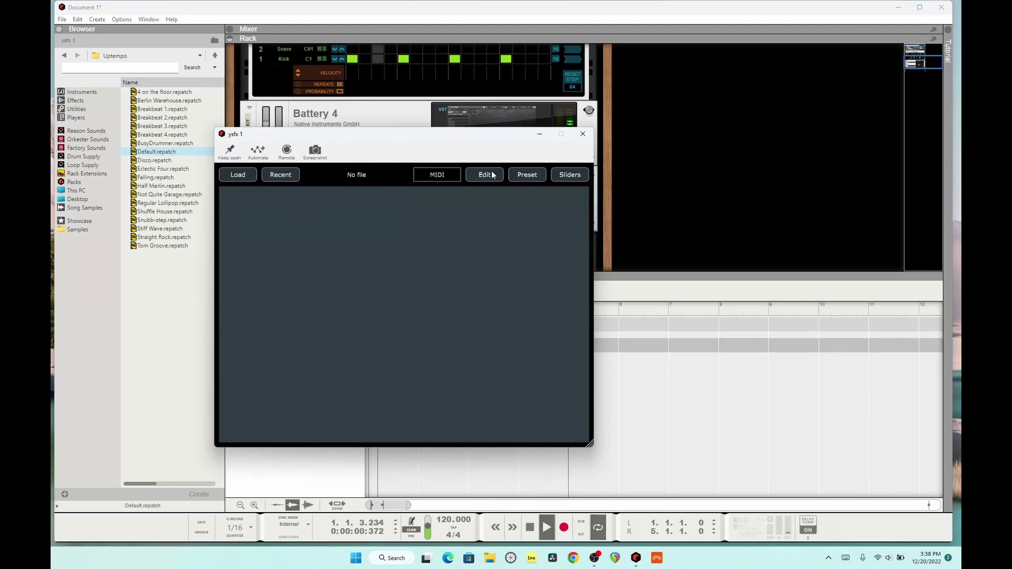
key("space")
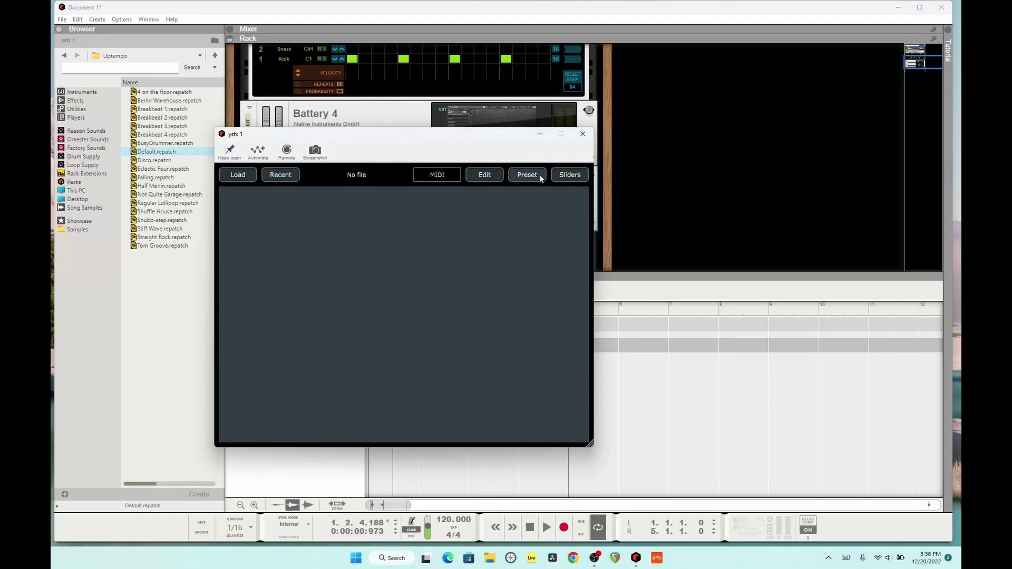
left_click(582, 133)
key("space")
key("space")
left_click(266, 175)
key("space")
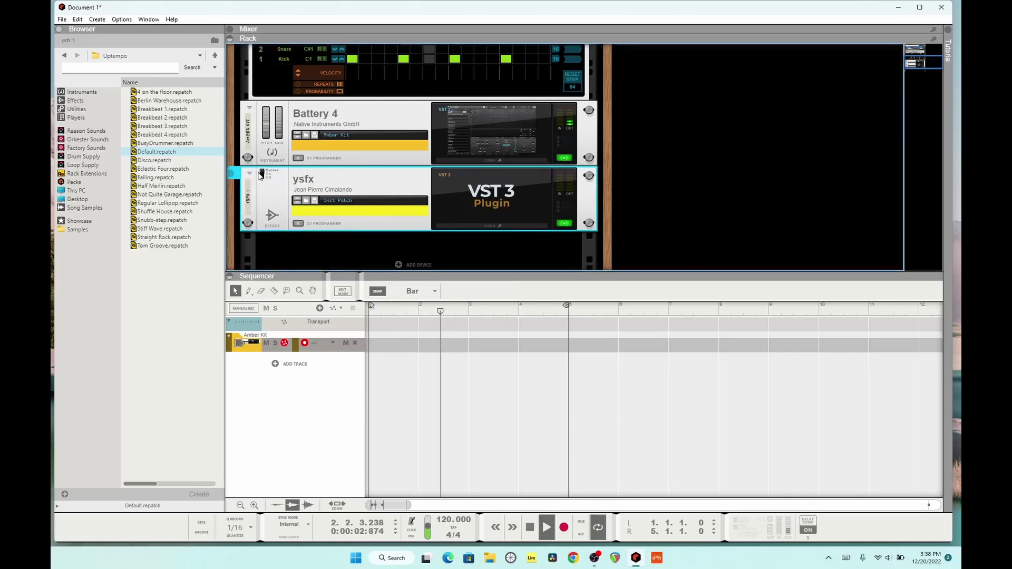
scroll(294, 170, "up", 3)
scroll(287, 158, "down", 4)
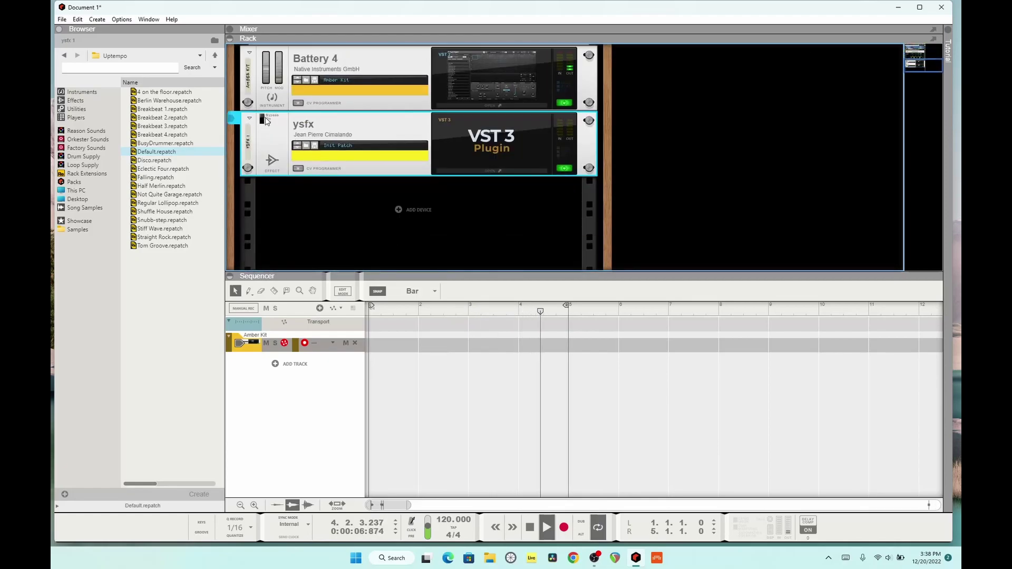
- Load the "delay" file from the delay folder of the REAPER Effects into ysfx
left_click(485, 168)
left_click(278, 178)
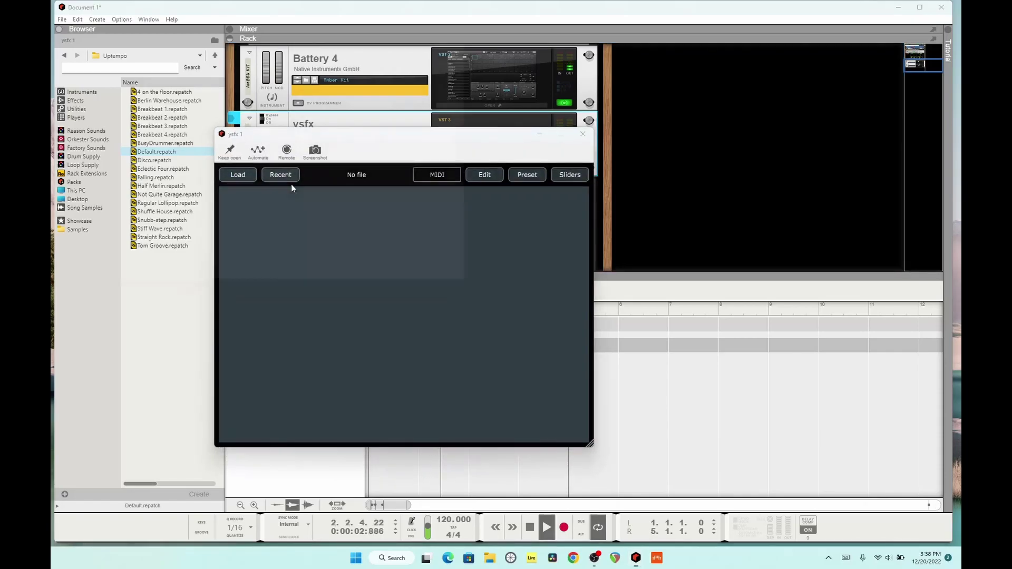
scroll(311, 179, "down", 4)
scroll(309, 178, "up", 4)
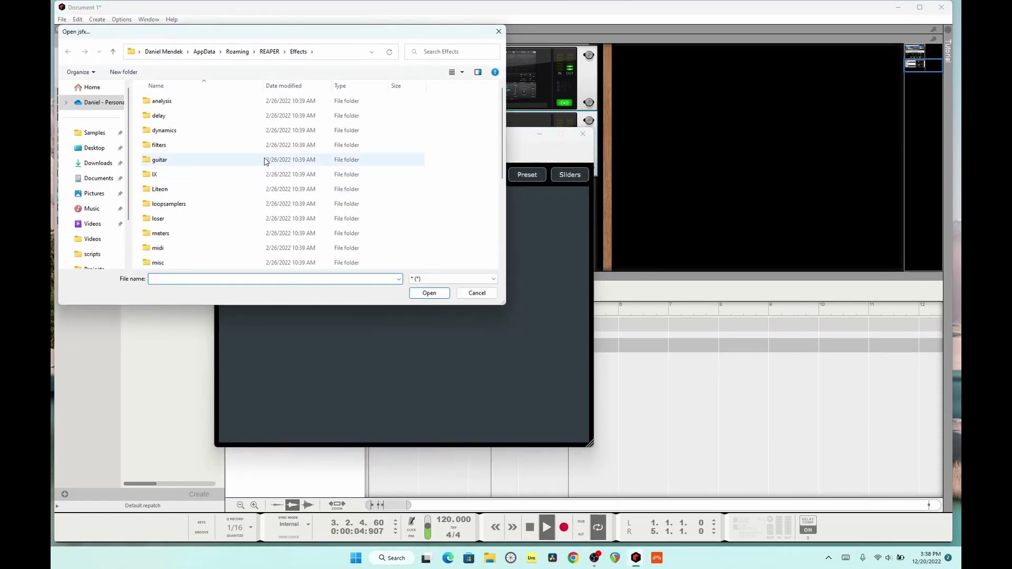
double_click(220, 118)
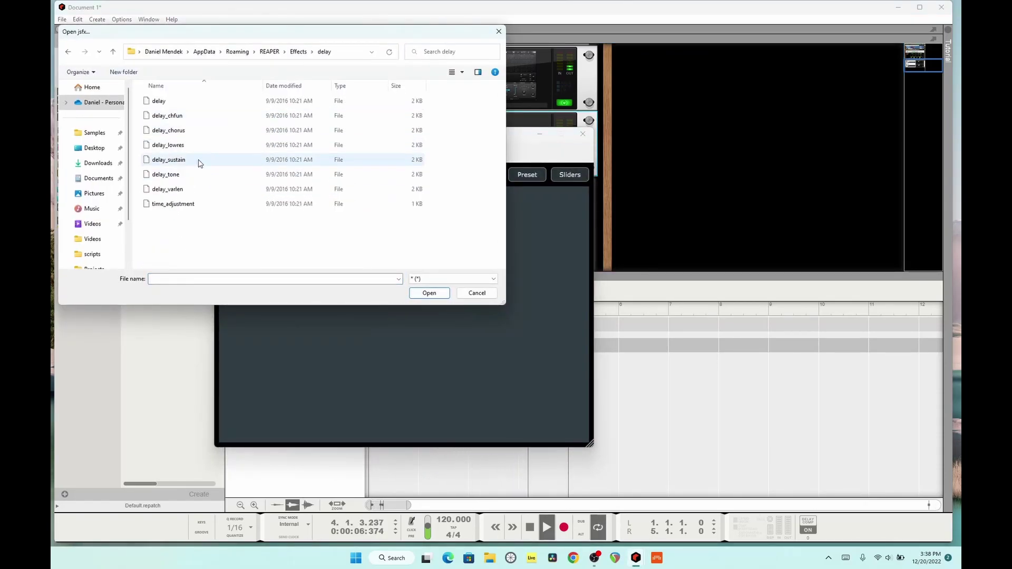
double_click(188, 101)
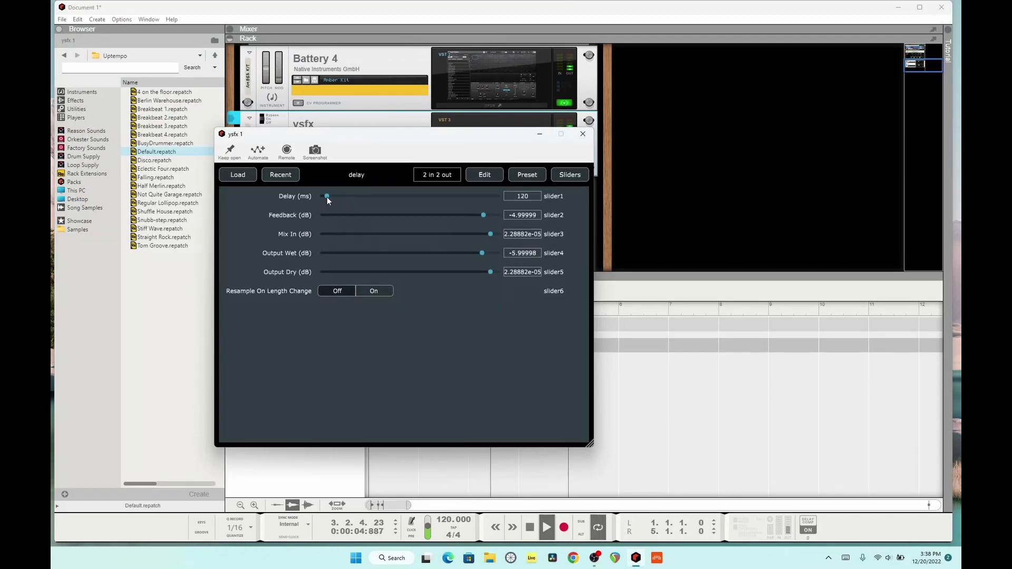
- Set the delay to 1260 ms, feedback to -33 dB and mix in to -35 dB, stopping playback and closing ysfx
left_click_drag(484, 216, 358, 235)
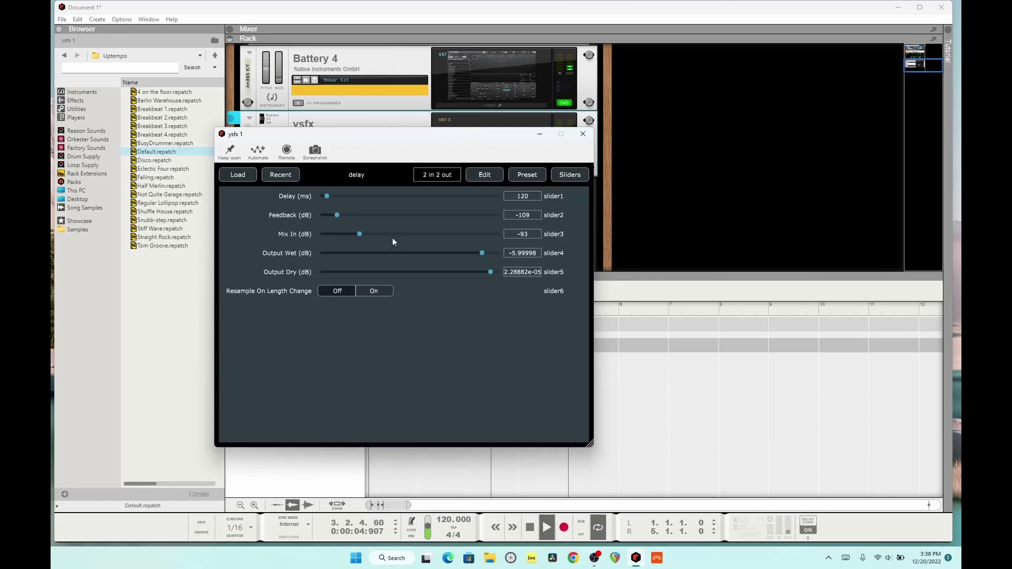
left_click_drag(326, 196, 441, 235)
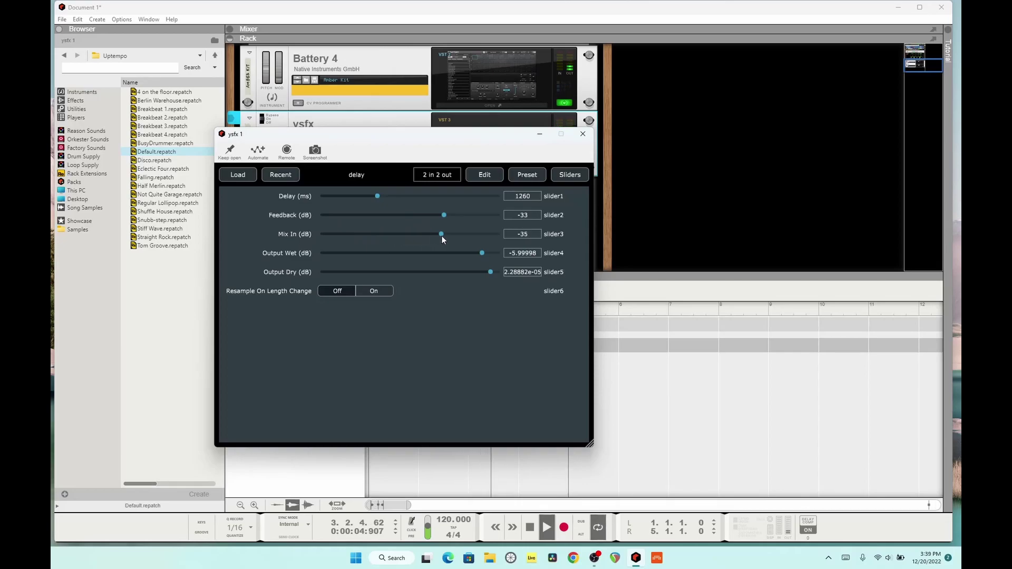
key("space")
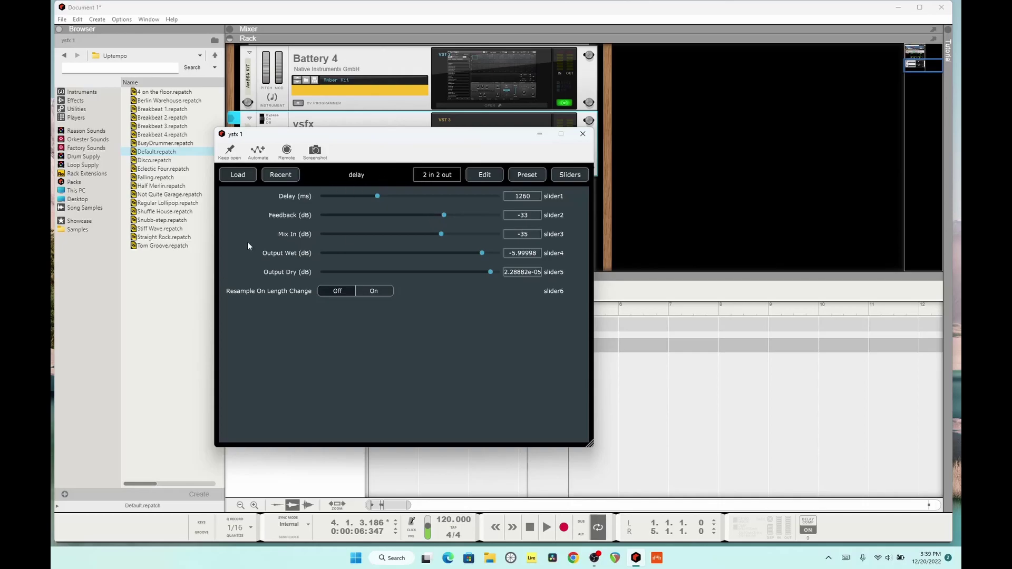
left_click_drag(360, 143, 565, 184)
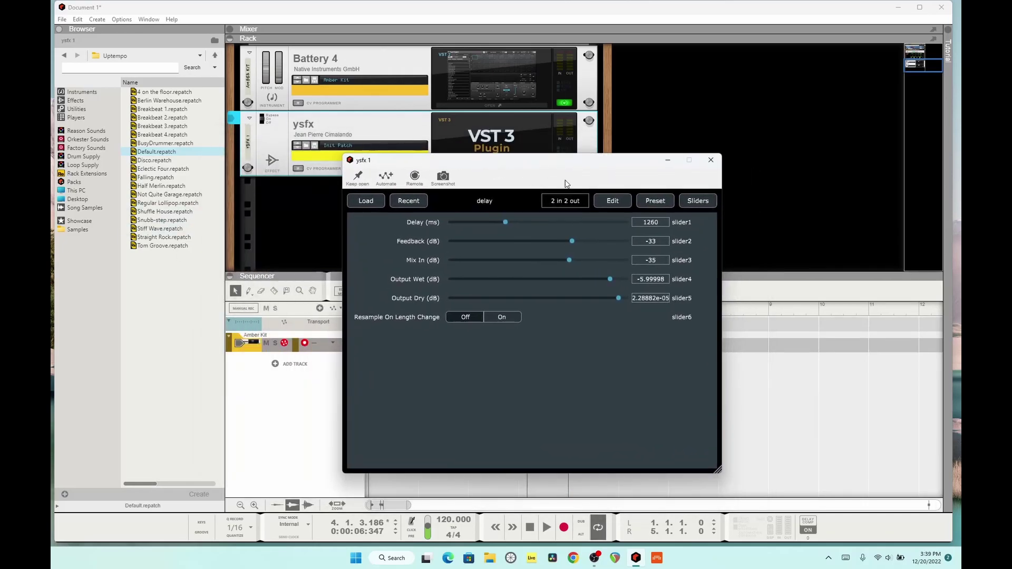
left_click(710, 160)
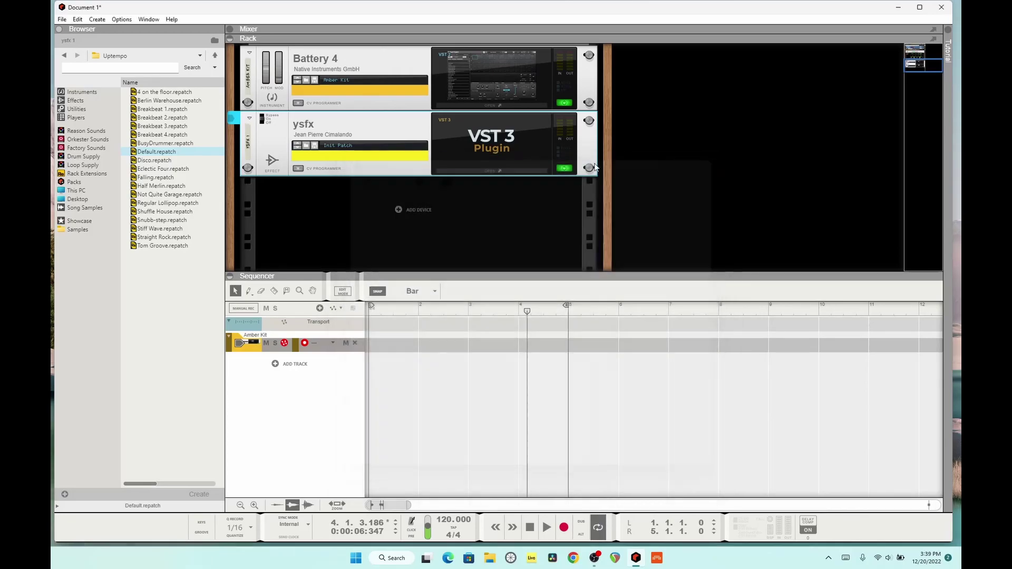
left_click(392, 130)
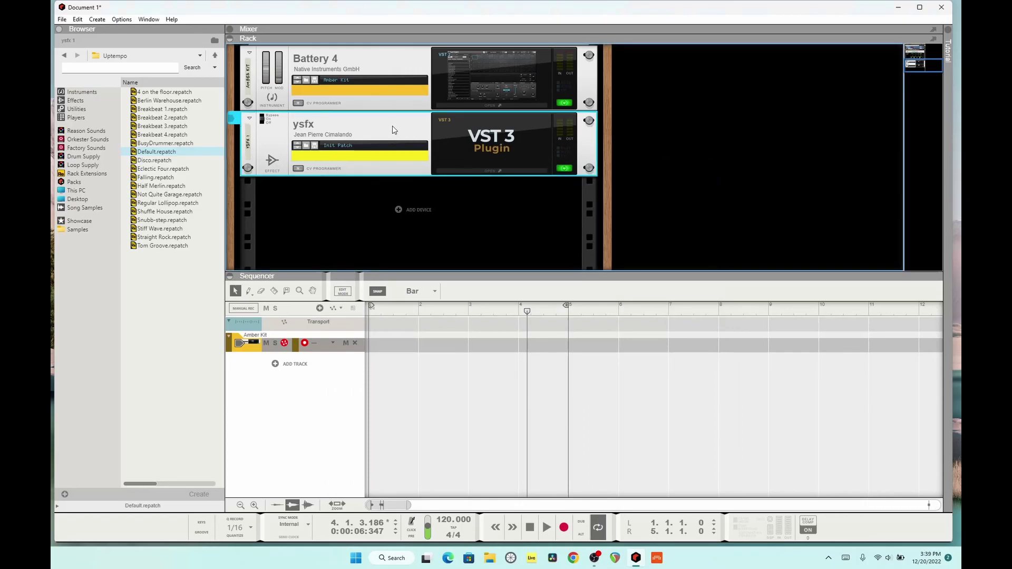
key("Delete")
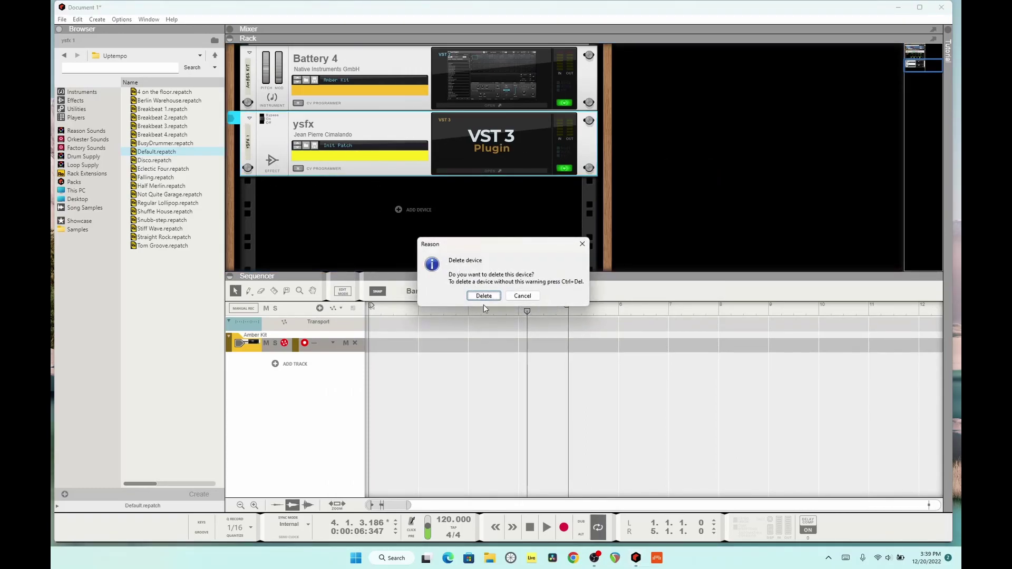
left_click(523, 296)
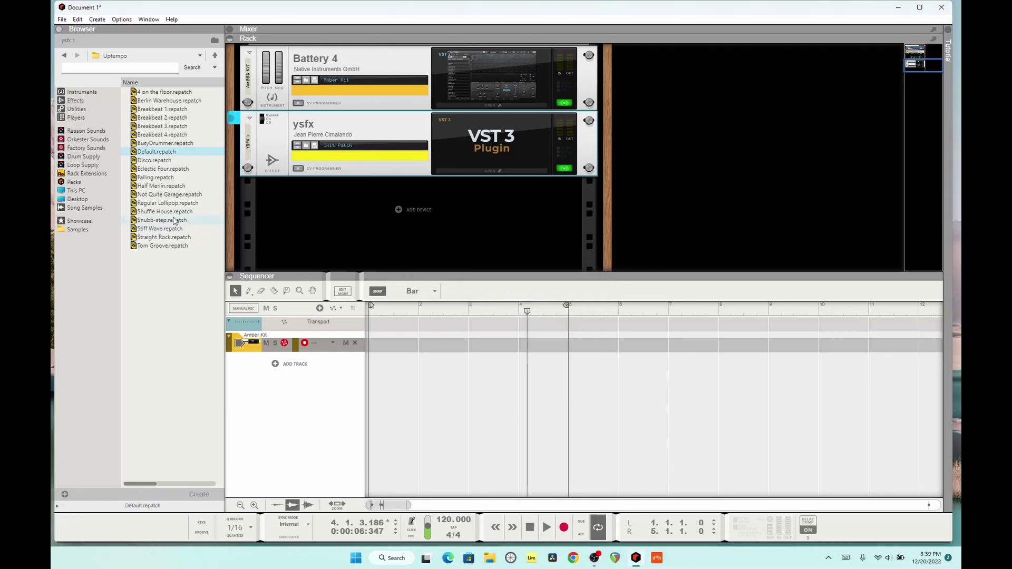
- Add the VST2 version of Arturia's Flanger BL-20 to the rack directly below the ysfx effect
left_click(79, 92)
left_click(75, 100)
scroll(171, 191, "down", 5)
scroll(197, 179, "down", 10)
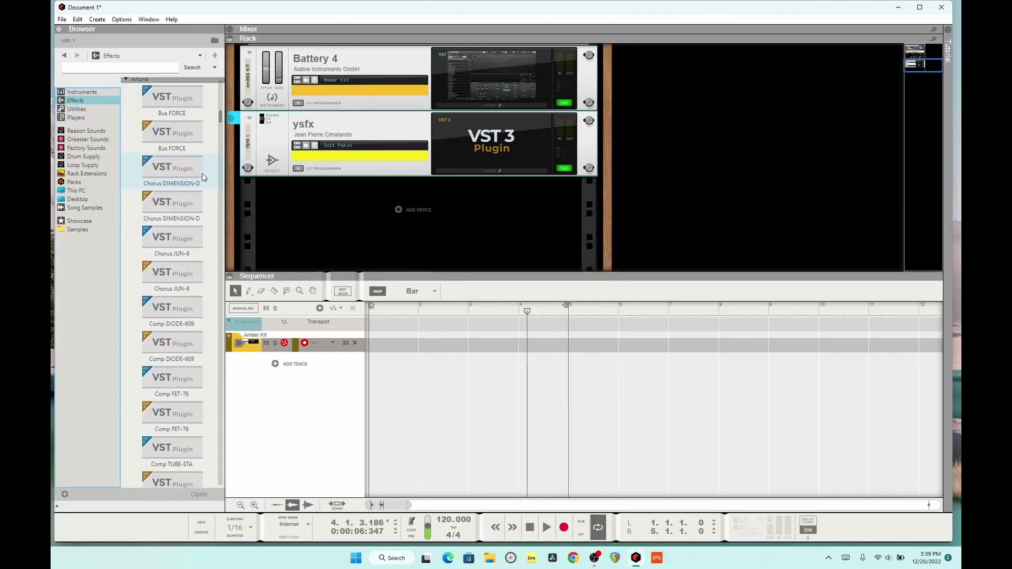
scroll(207, 193, "down", 5)
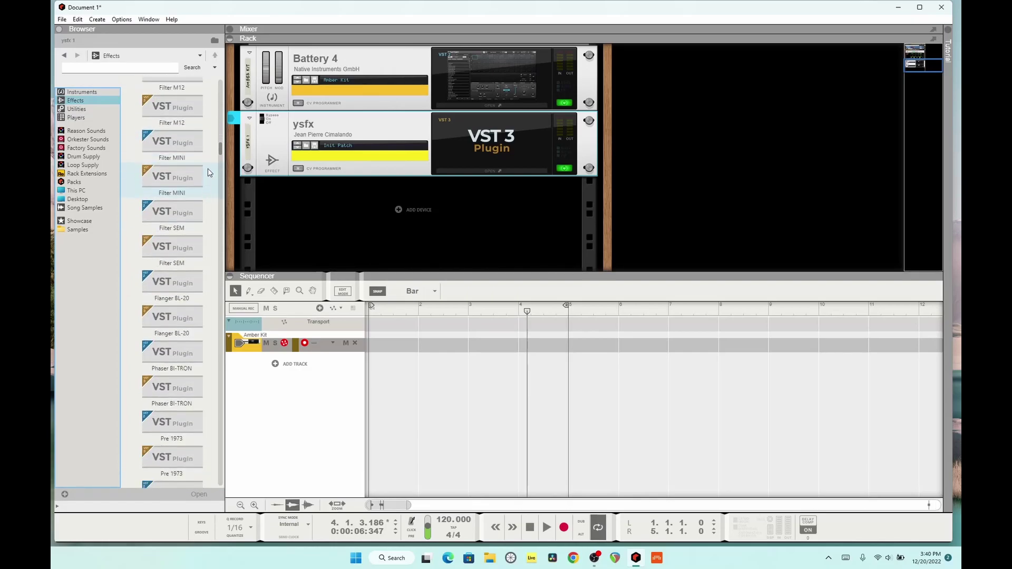
left_click(178, 319)
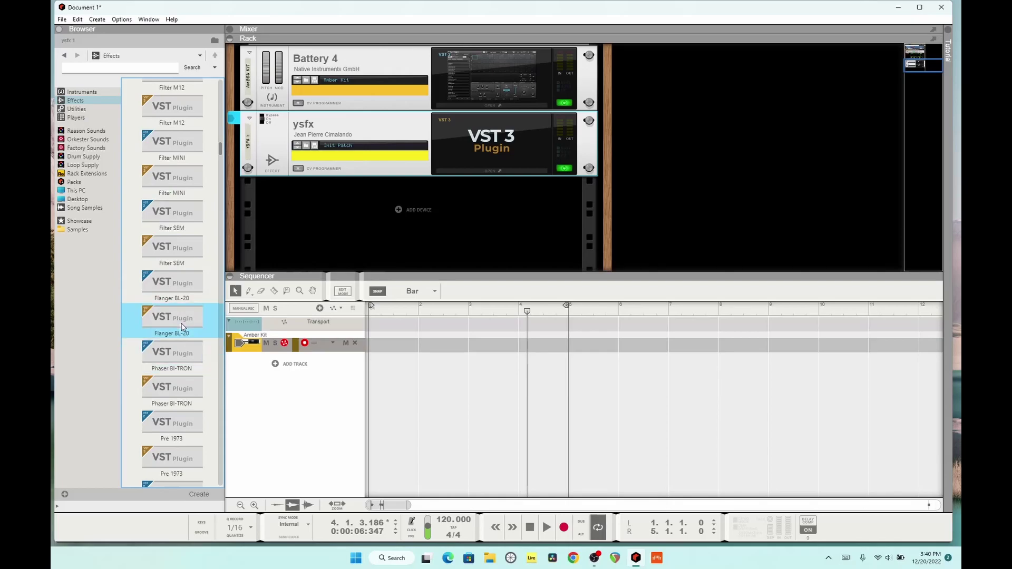
left_click(176, 276)
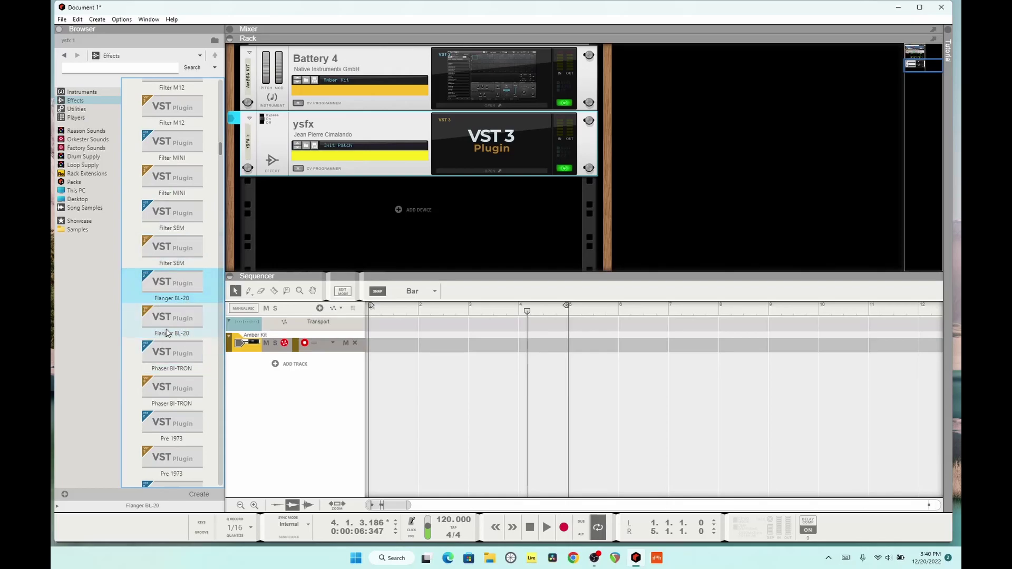
left_click(184, 316)
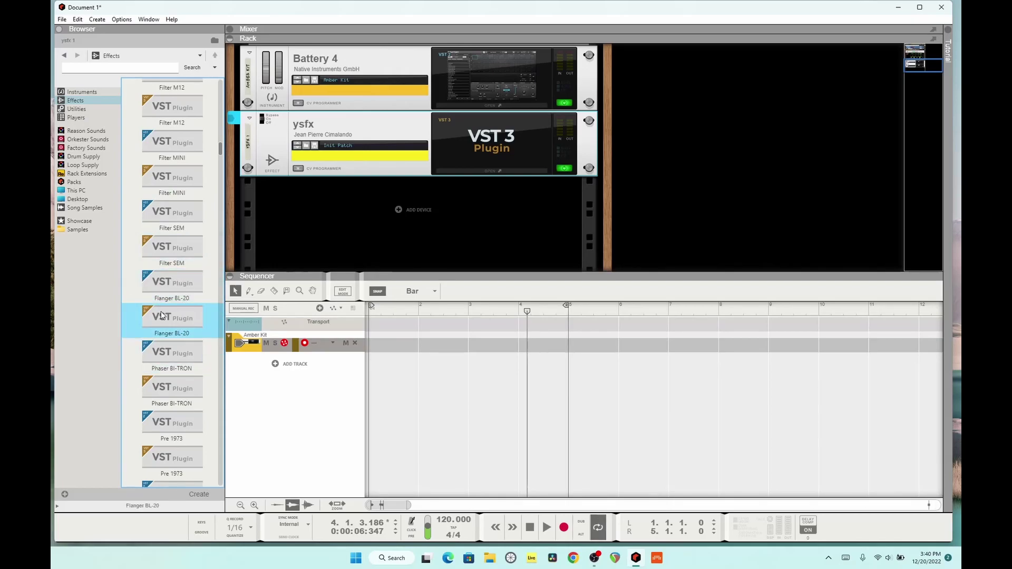
left_click(150, 283)
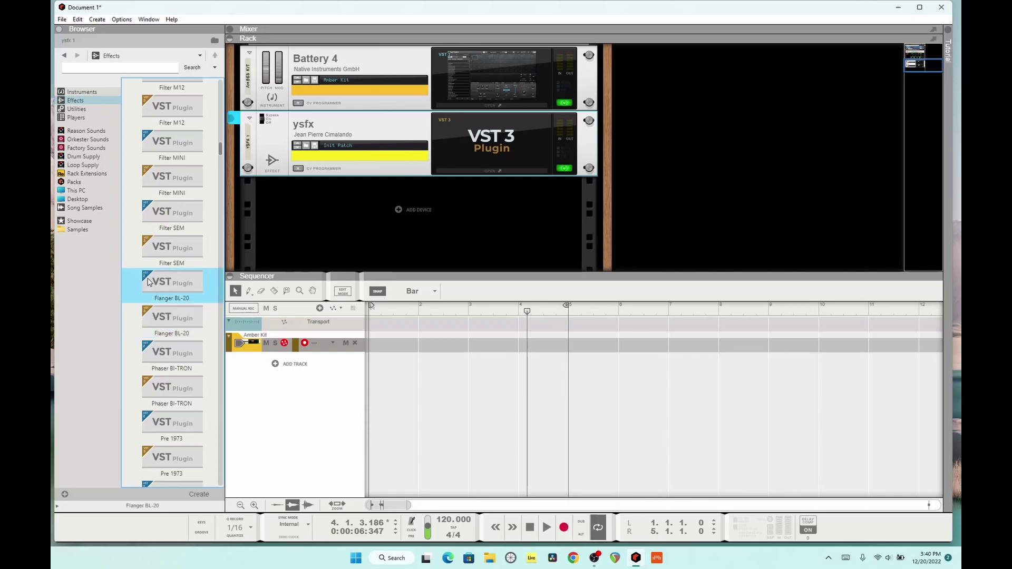
left_click_drag(156, 280, 465, 210)
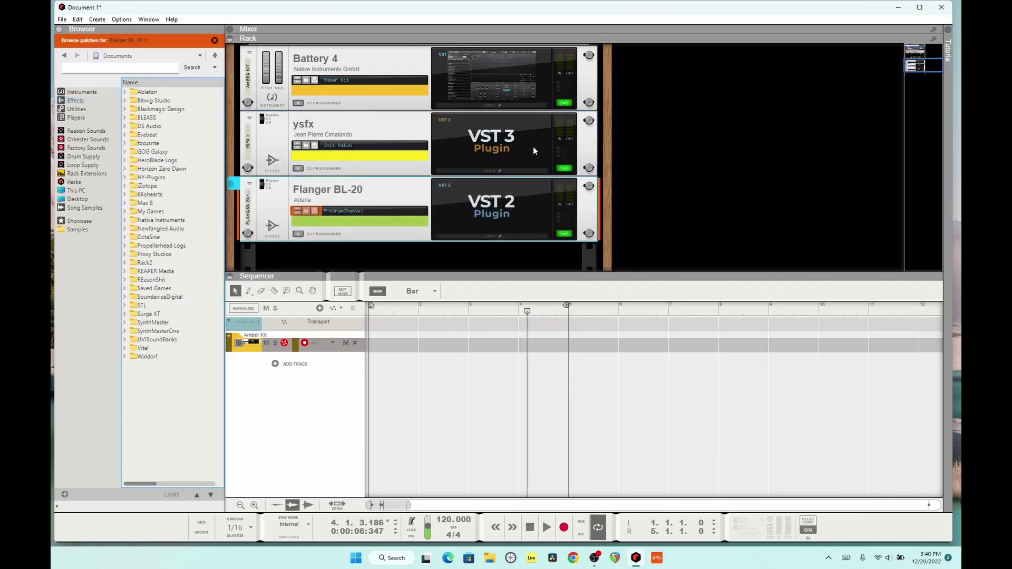
- Open the Flanger BL-20, decline its welcome tour, close its window and start playback
left_click(490, 199)
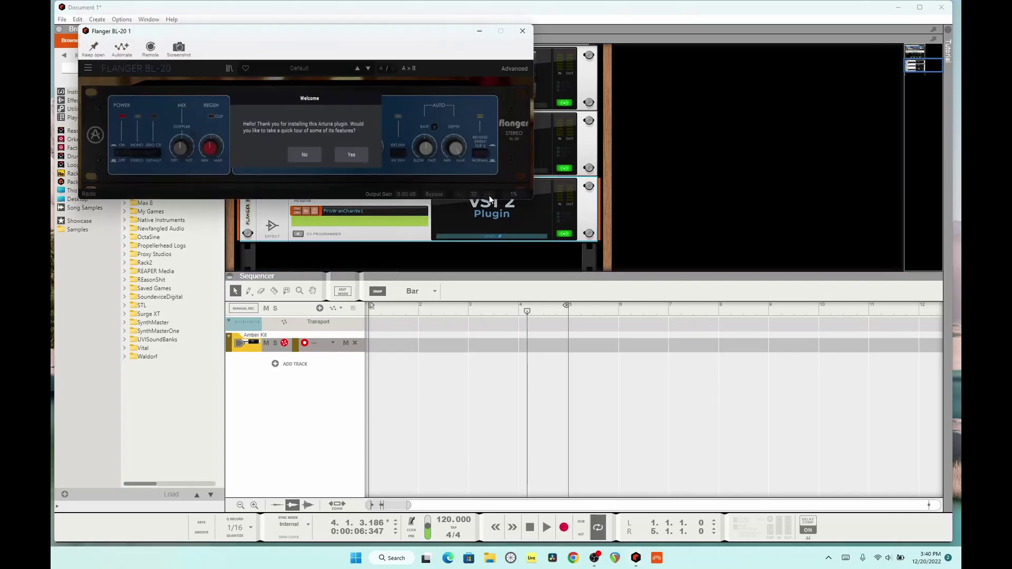
left_click(304, 153)
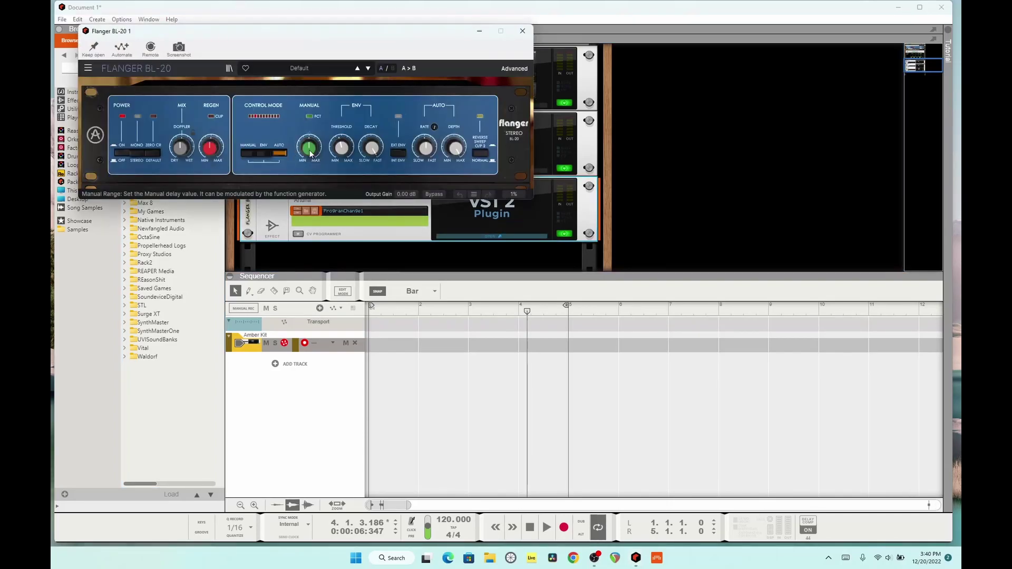
left_click(522, 30)
key("space")
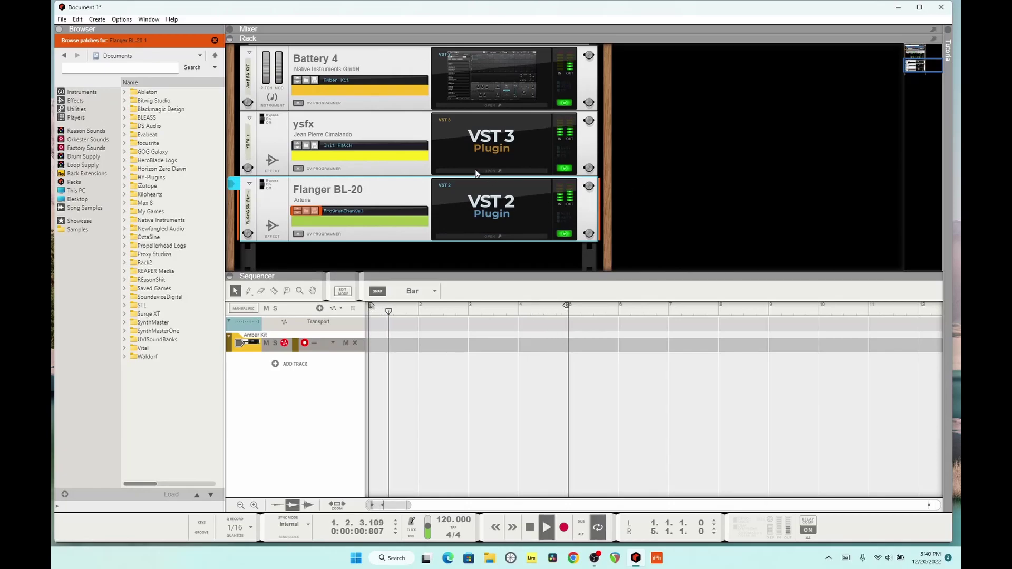
left_click(79, 101)
scroll(181, 252, "down", 6)
scroll(184, 252, "down", 4)
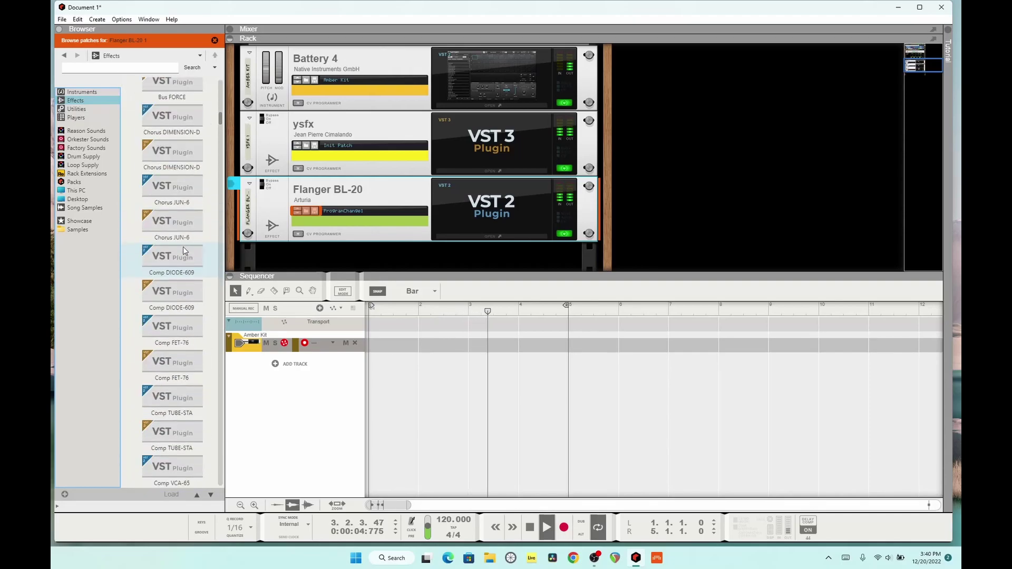
scroll(187, 242, "up", 15)
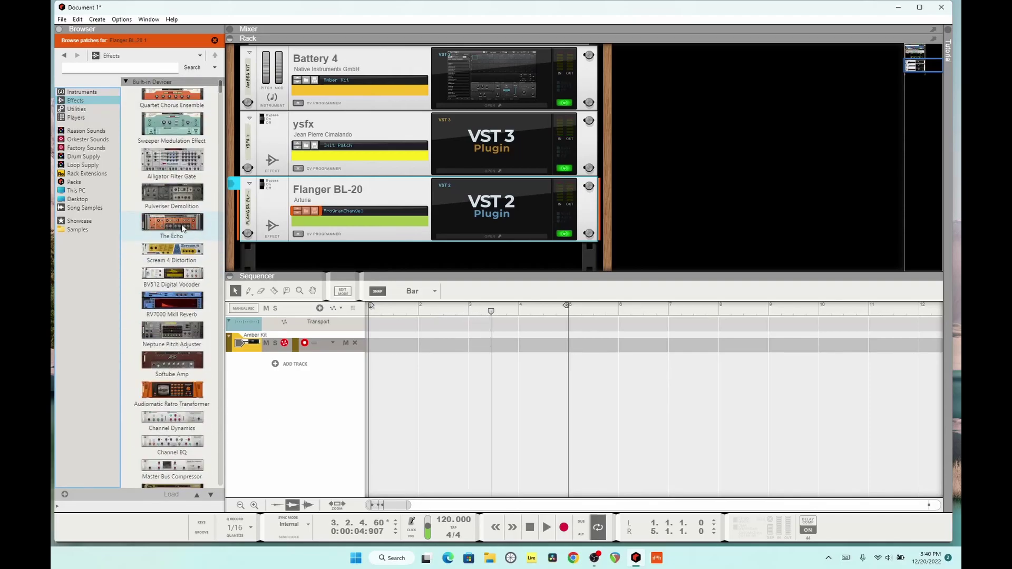
- Add a Europa synthesizer in a new rack column, attach a Chord Sequencer player to it and start playback
left_click(102, 90)
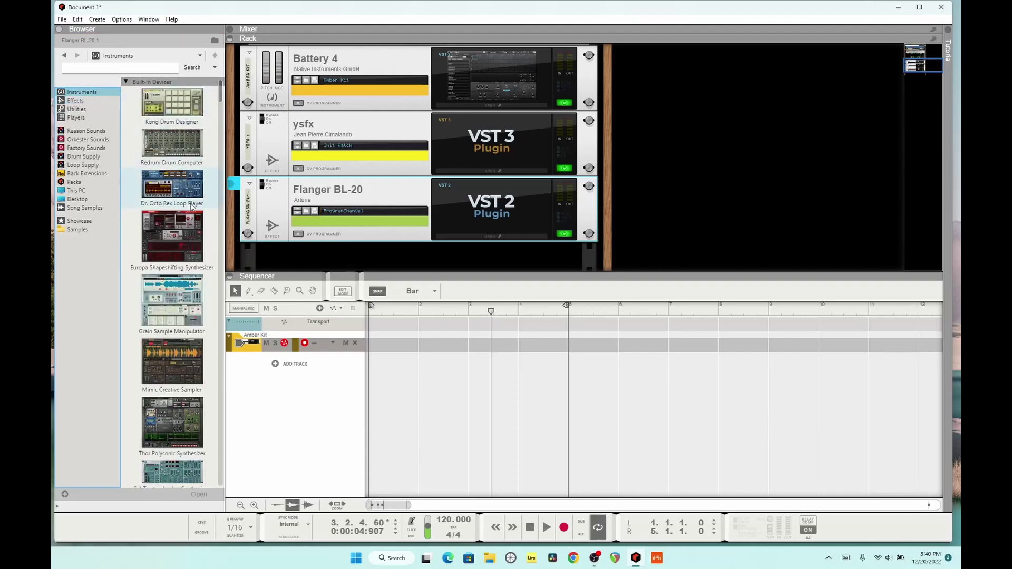
left_click_drag(181, 220, 621, 247)
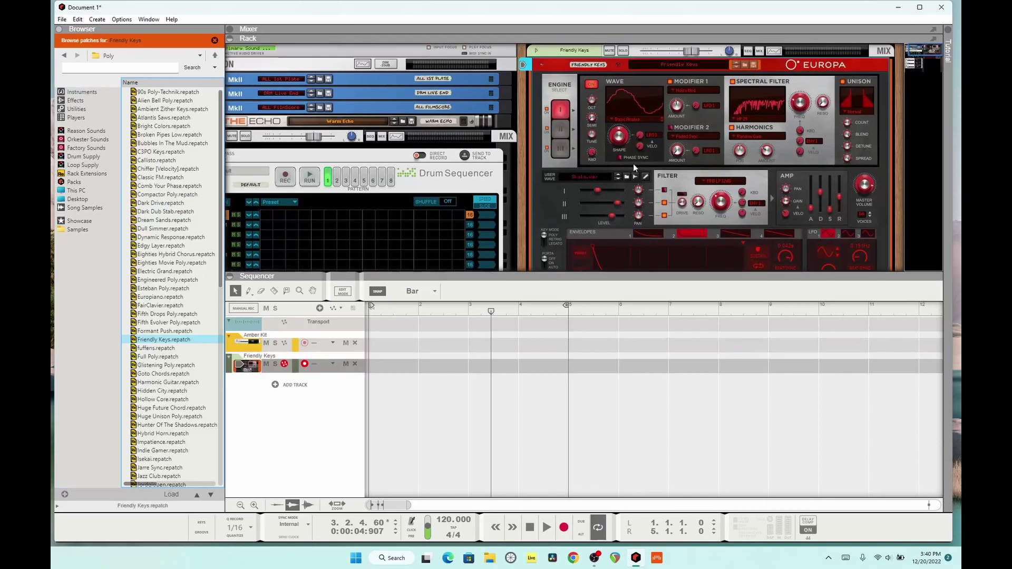
left_click(77, 117)
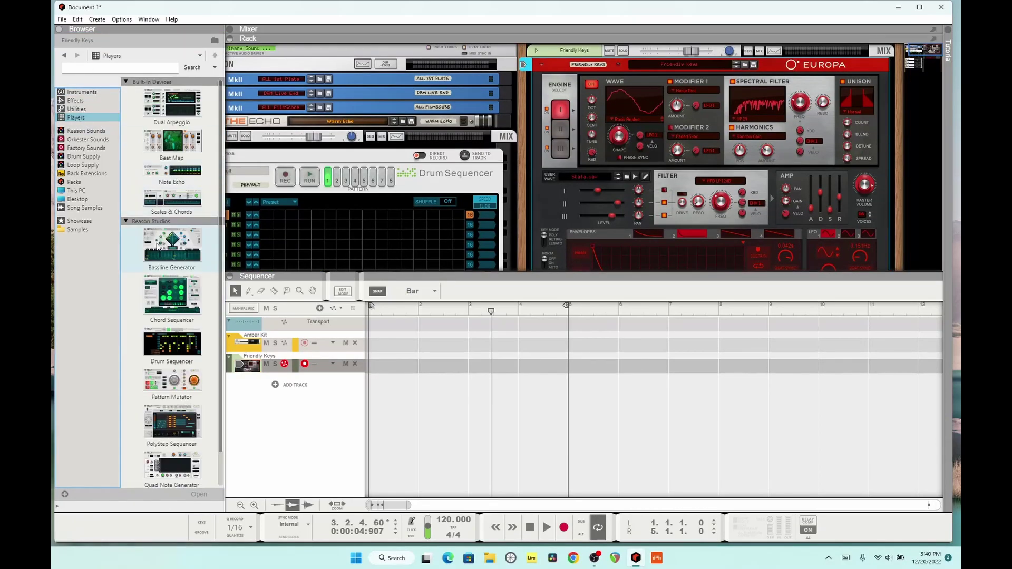
mouse_move(171, 295)
left_mouse_down()
mouse_move(637, 95)
mouse_move(654, 112)
left_mouse_up()
key("space")
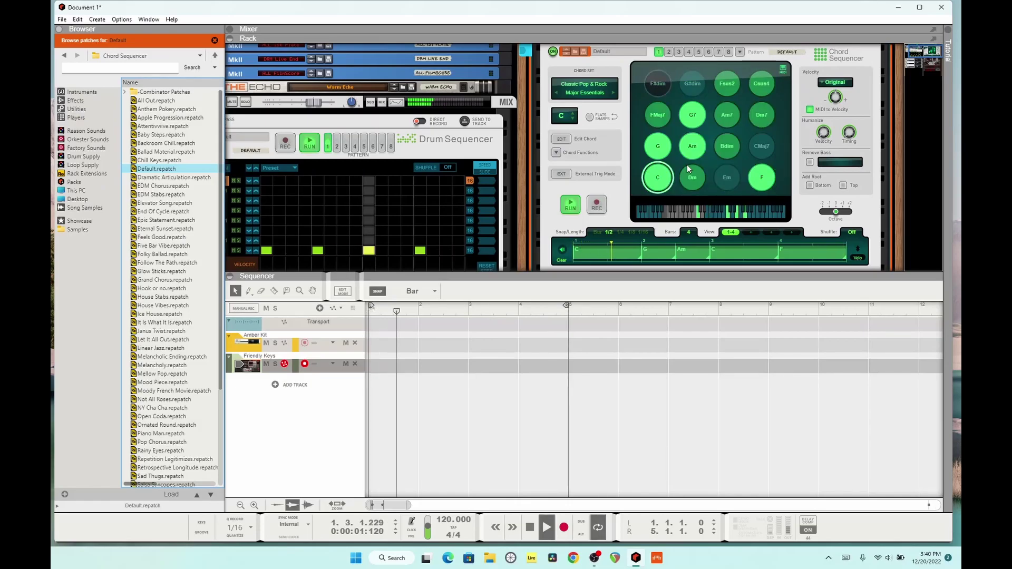
- Add the VST3 version of Arturia's Delay TAPE-201 to the rack directly below the Europa synthesizer
scroll(687, 164, "down", 5)
scroll(685, 163, "down", 4)
scroll(684, 158, "up", 4)
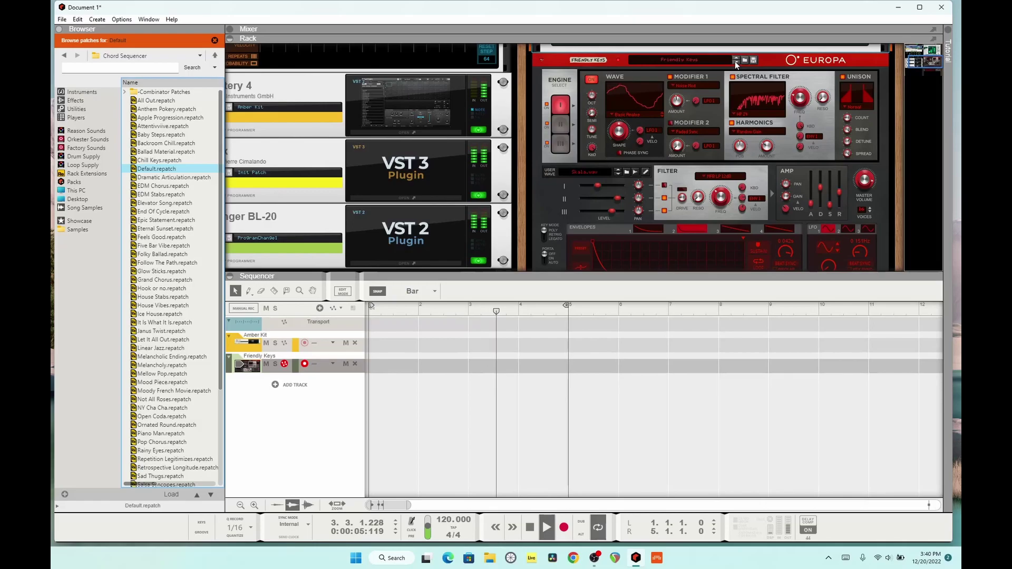
left_click(75, 100)
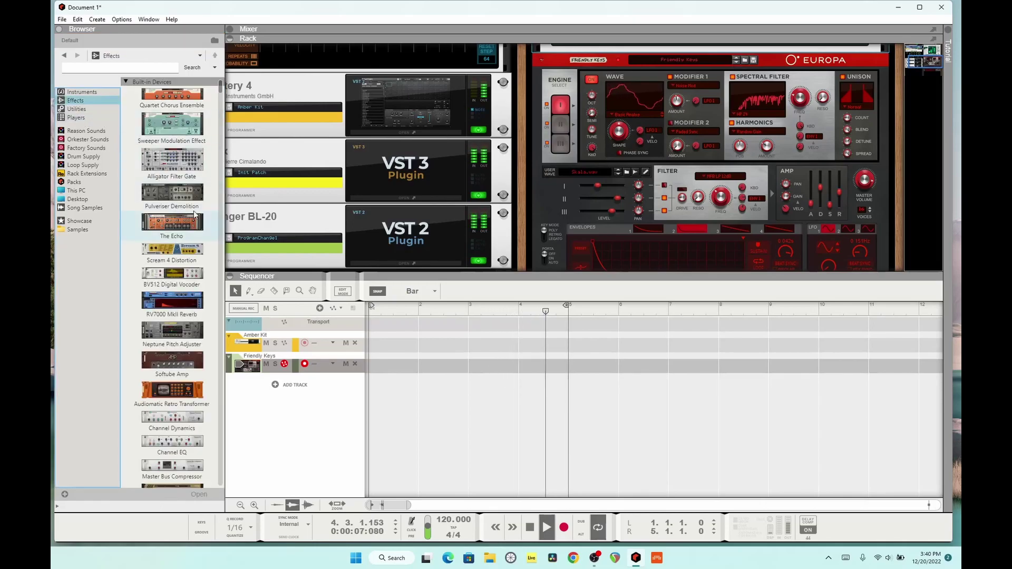
scroll(206, 179, "down", 15)
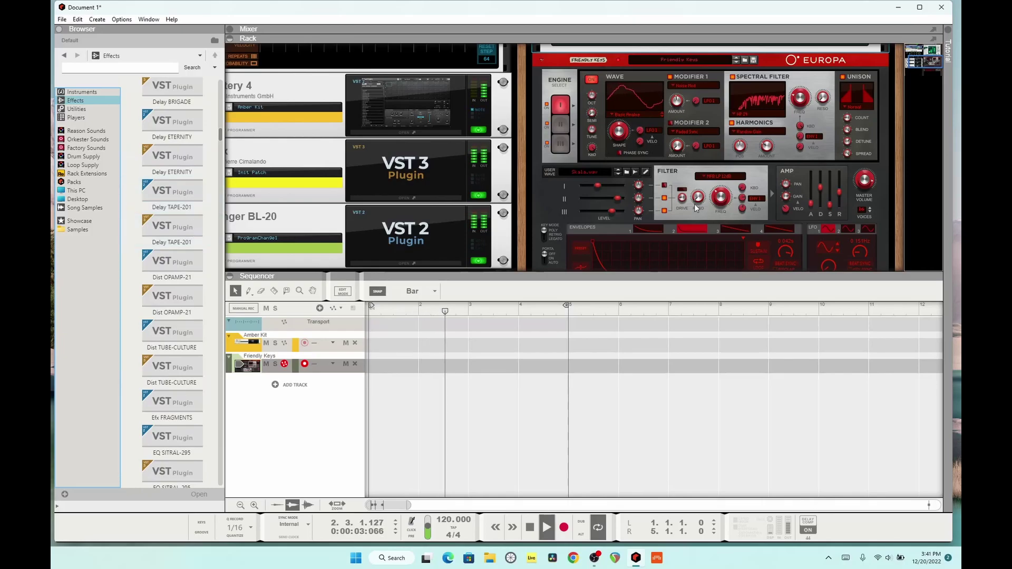
scroll(396, 209, "down", 3)
mouse_move(169, 262)
left_mouse_down()
mouse_move(539, 223)
mouse_move(160, 259)
mouse_move(715, 230)
left_mouse_up()
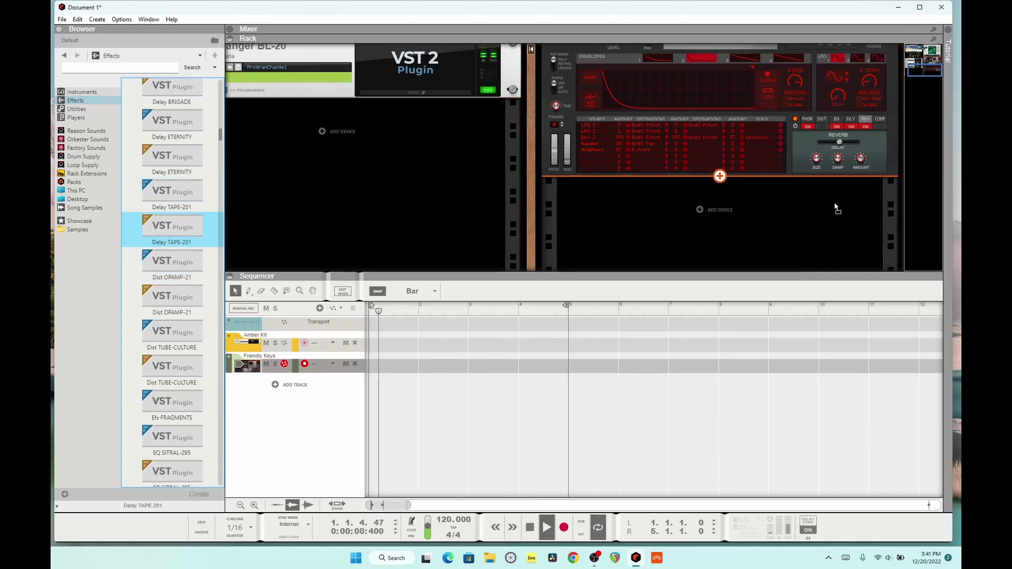
left_click_drag(835, 207, 834, 194)
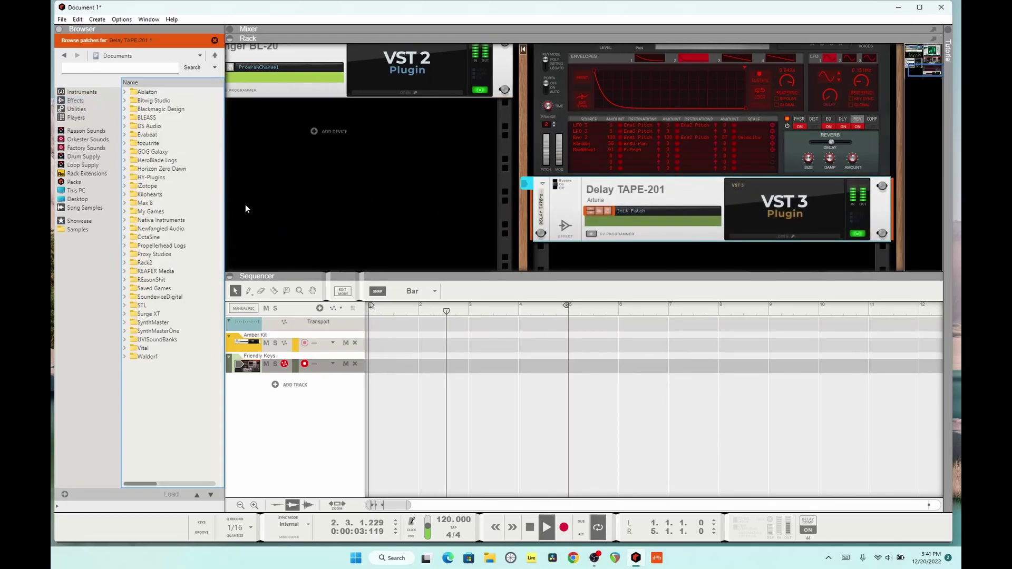
- Load the "1.8 Ping Pong Delays" preset in Delay TAPE-201 and close the plugin window
left_click(775, 236)
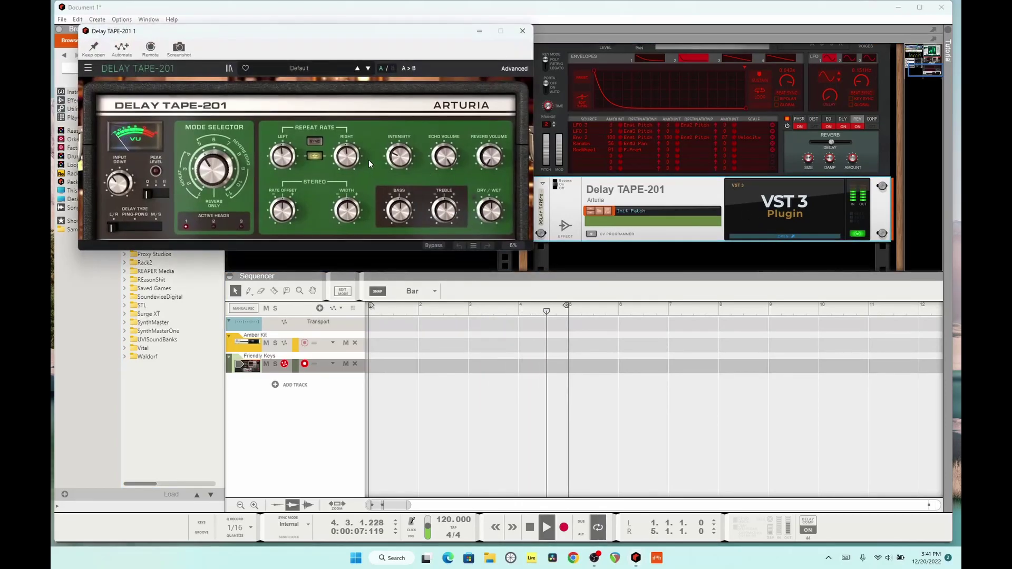
left_click(367, 69)
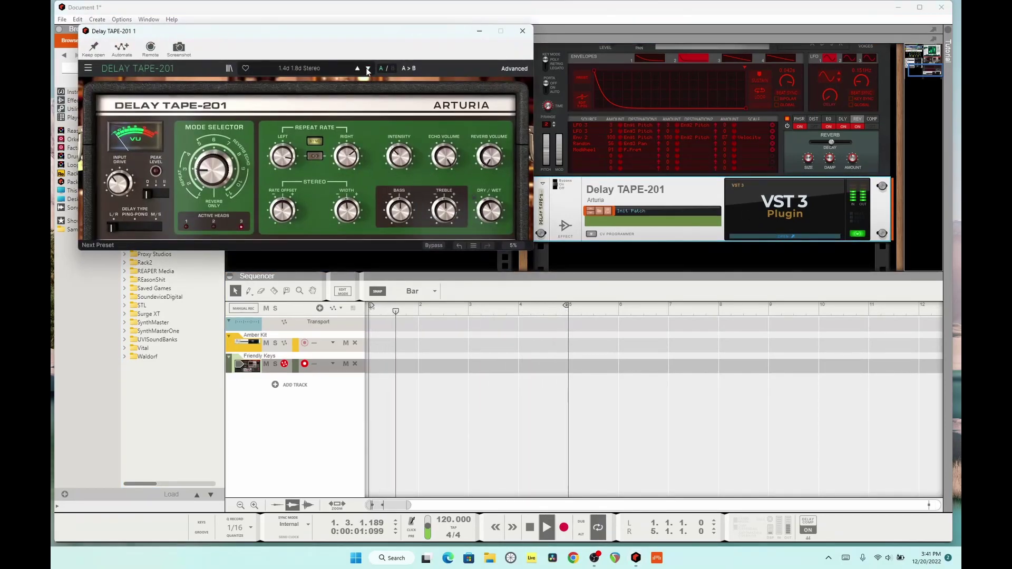
left_click(367, 68)
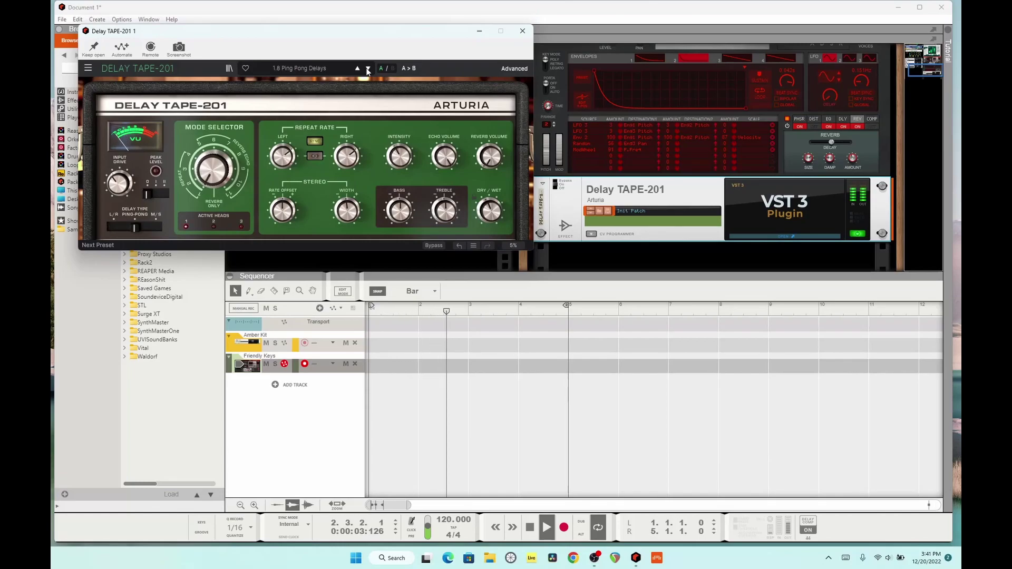
left_click(523, 32)
- Review the drum and chord sequencers and their effect chains in the rack during playback, and stop playback
scroll(622, 169, "down", 2)
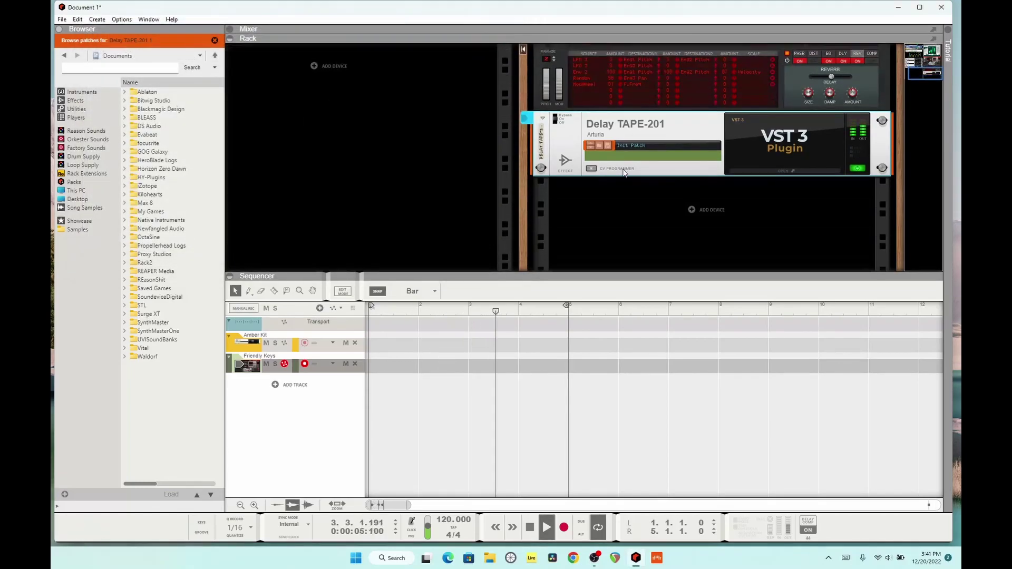
scroll(621, 169, "up", 4)
scroll(620, 167, "up", 6)
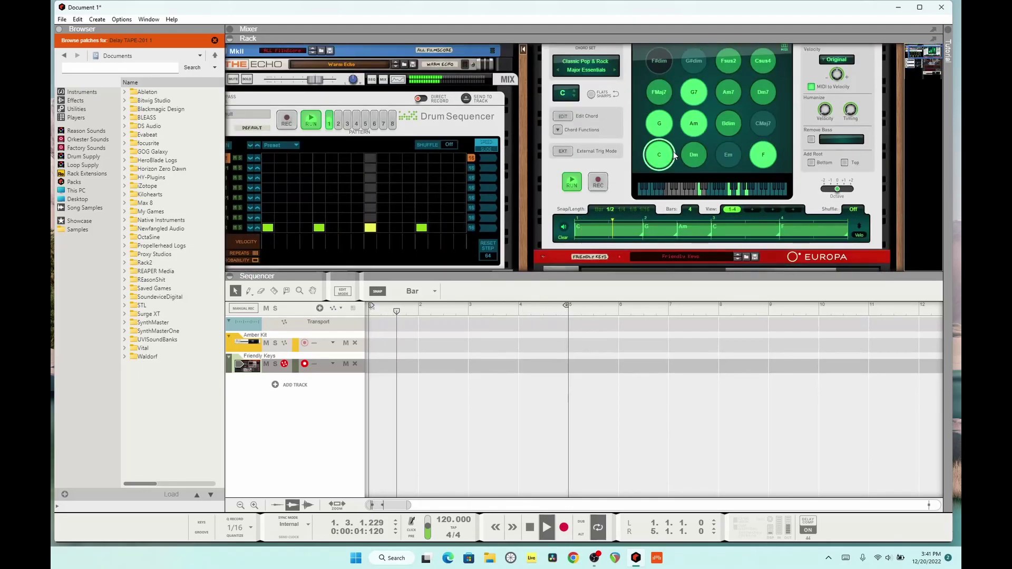
scroll(393, 202, "down", 5)
scroll(442, 199, "down", 2)
scroll(589, 143, "up", 5)
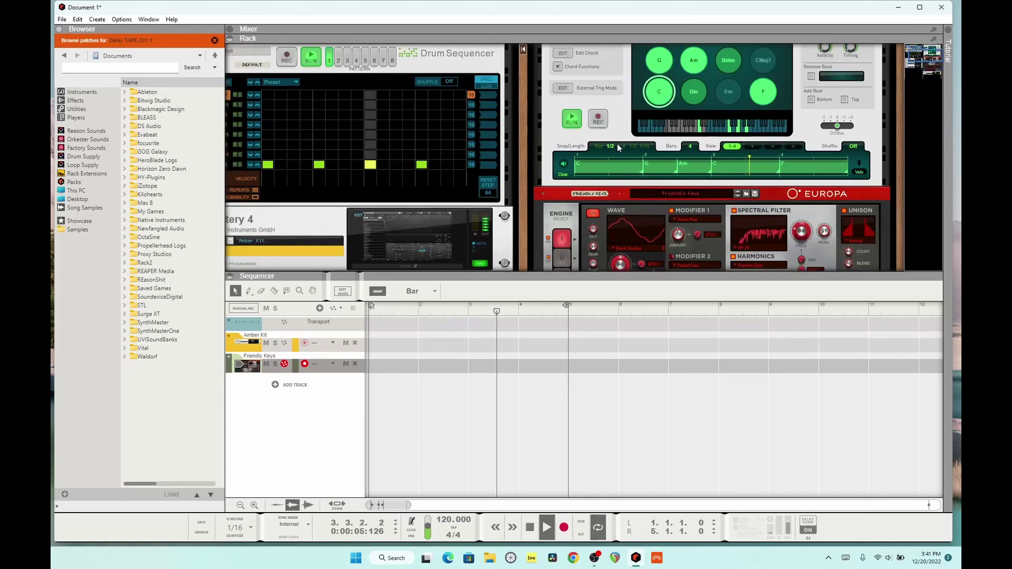
scroll(615, 164, "down", 8)
key("space")
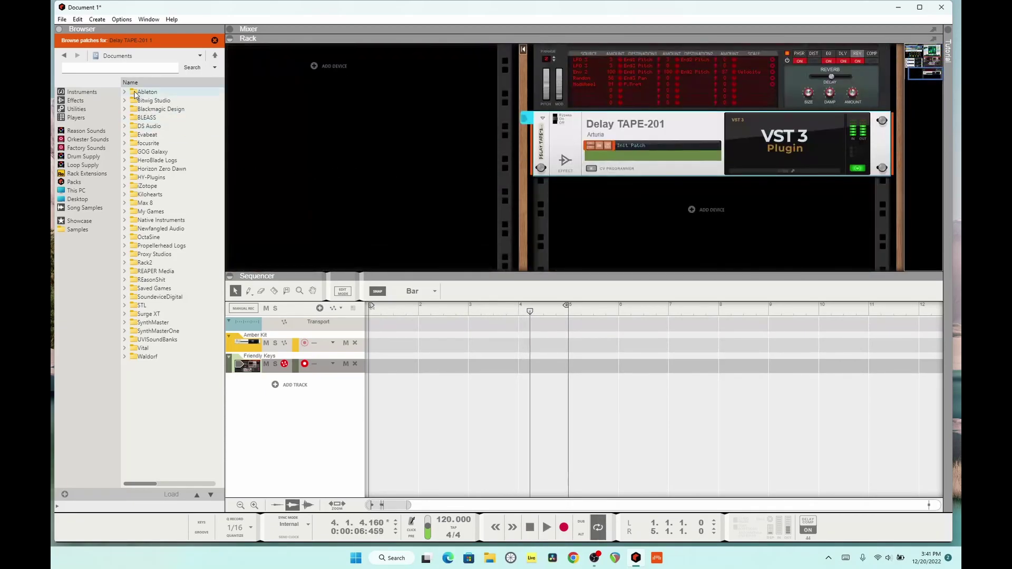
- Add Arturia's Efx FRAGMENTS effect to the rack directly below Delay TAPE-201
left_click(75, 101)
scroll(192, 212, "down", 10)
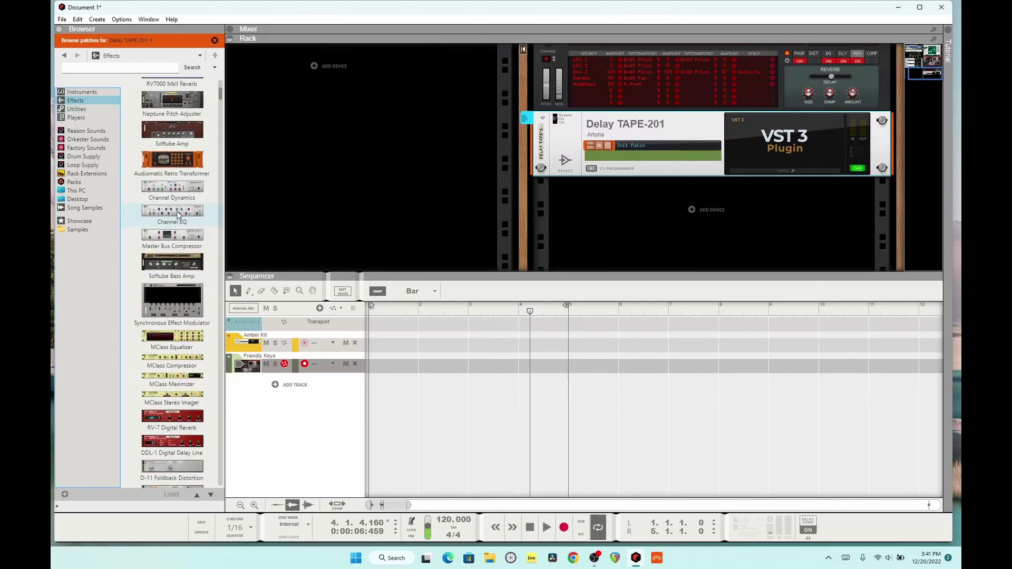
scroll(191, 221, "down", 15)
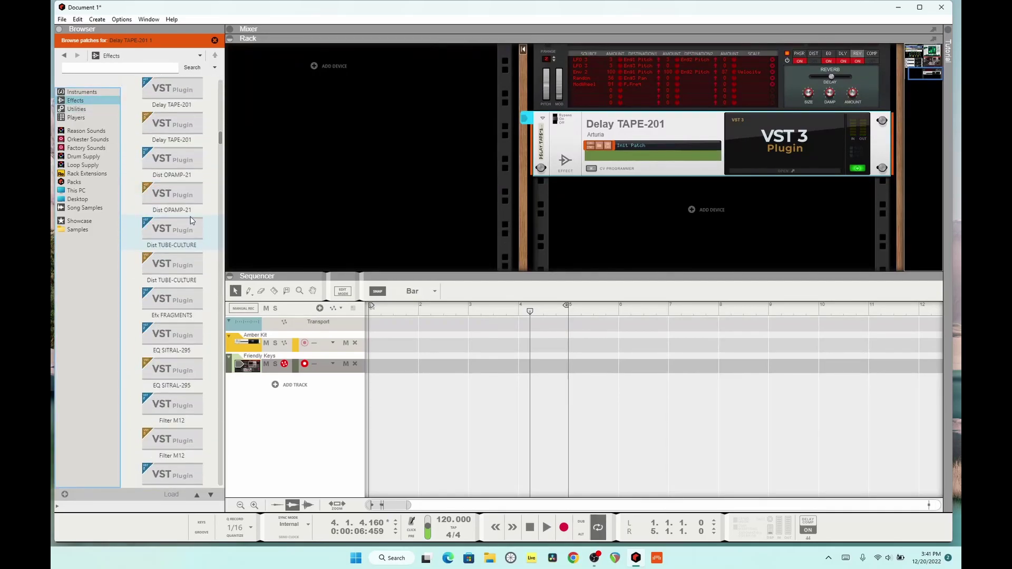
scroll(189, 232, "up", 10)
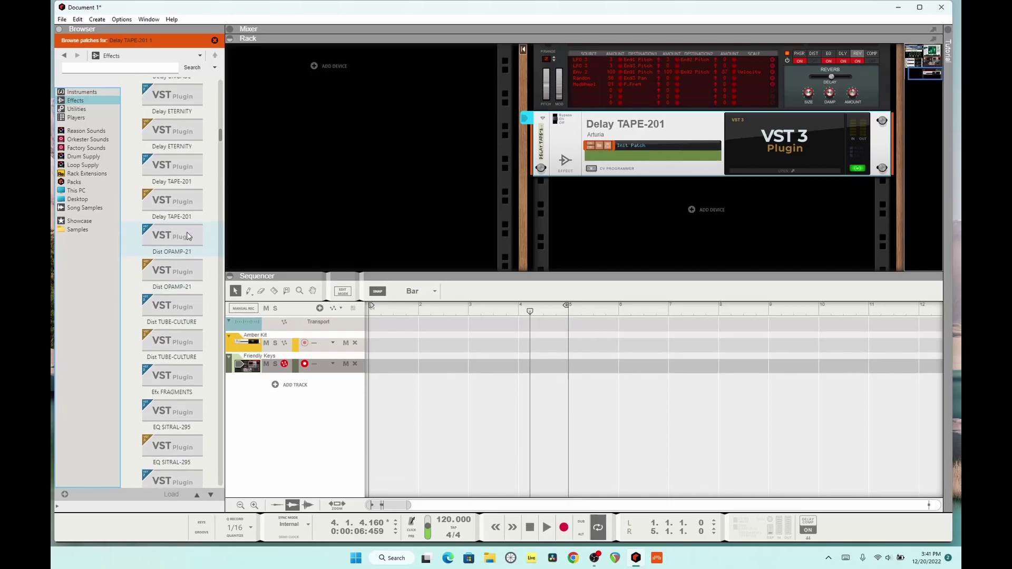
left_click_drag(173, 381, 719, 213)
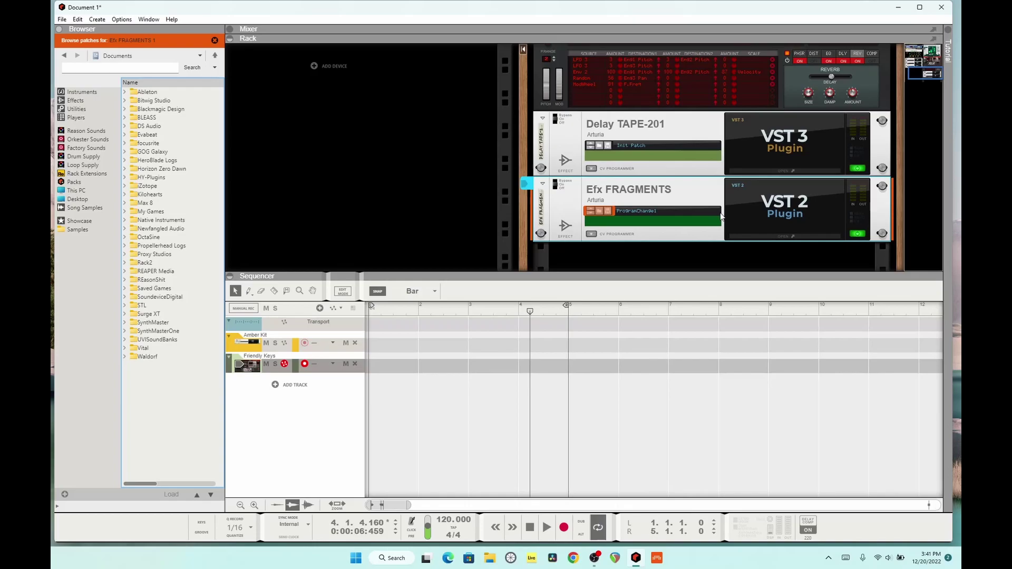
- Add a Bassline Generator player in the empty rack space below the Flanger BL-20 and flip the rack to its rear side
scroll(737, 77, "up", 5)
scroll(737, 77, "down", 3)
left_click(76, 118)
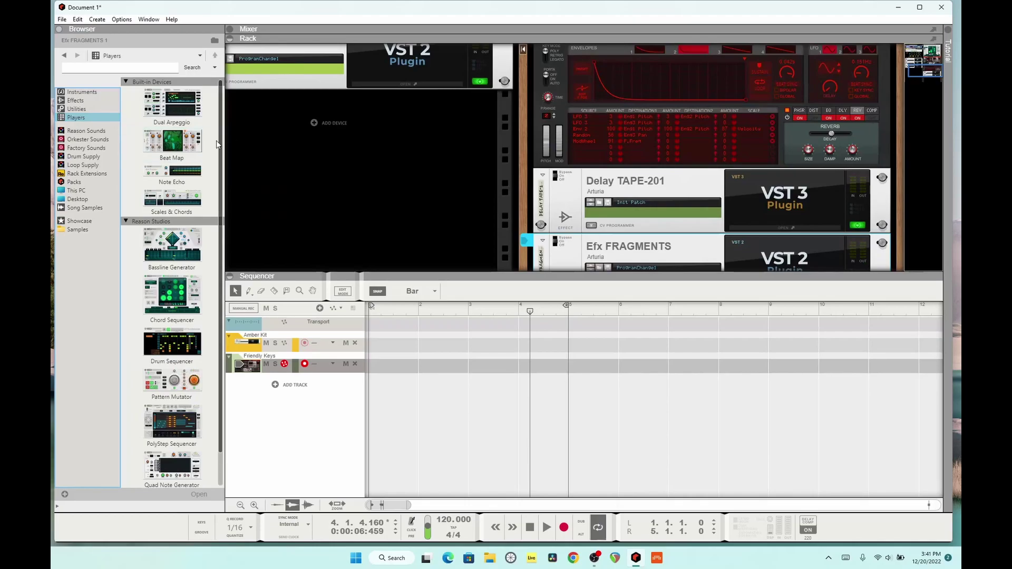
left_click_drag(163, 243, 371, 194)
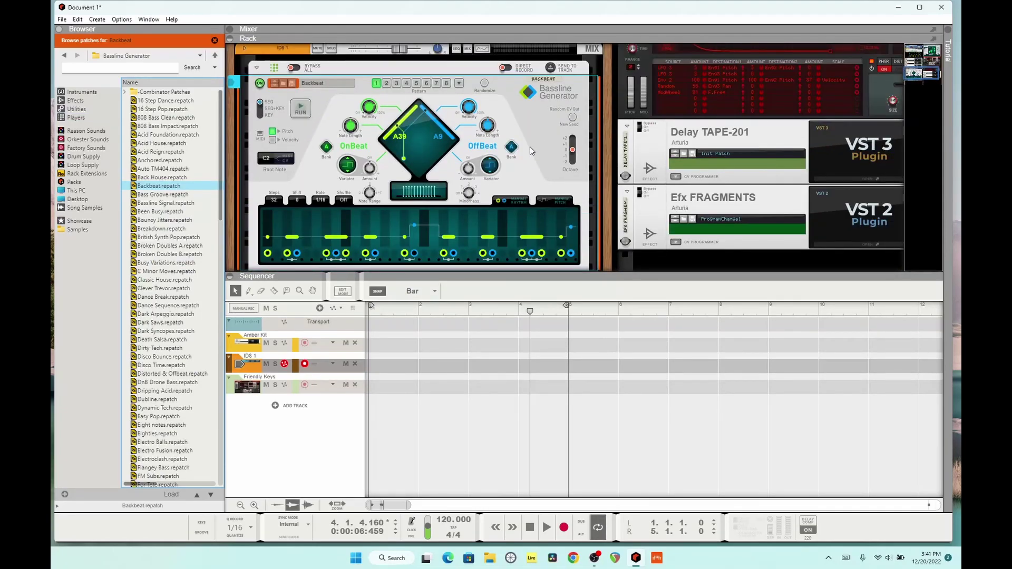
key("Tab")
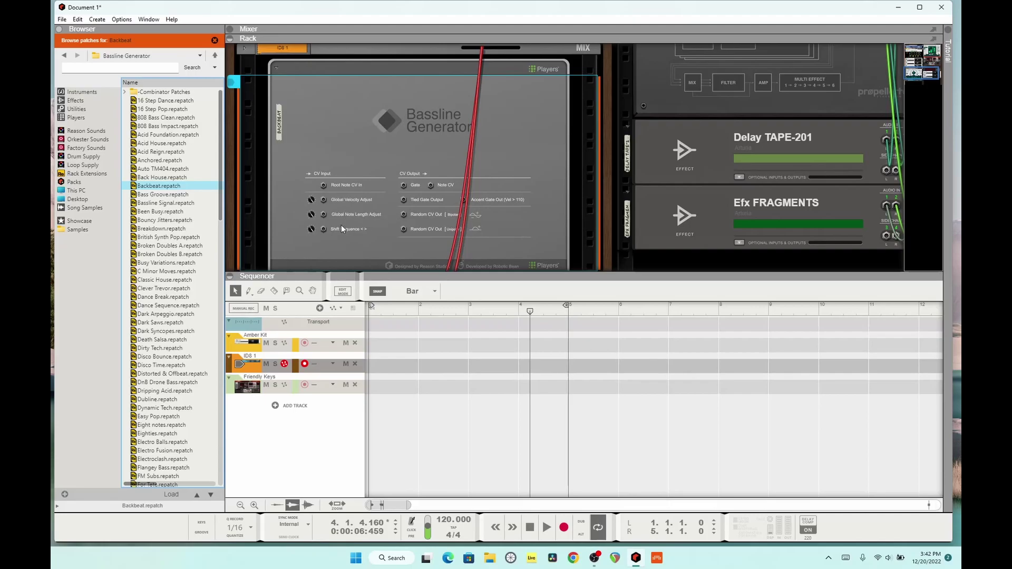
- Flip the rack back to its front side and browse the instruments for Native Instruments' Kontakt
key("Tab")
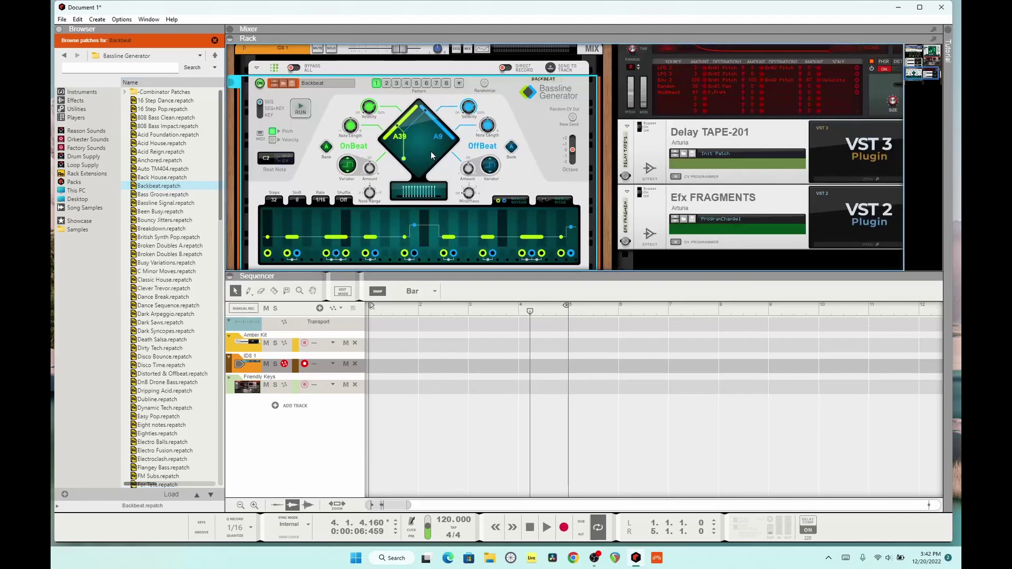
scroll(327, 200, "down", 4)
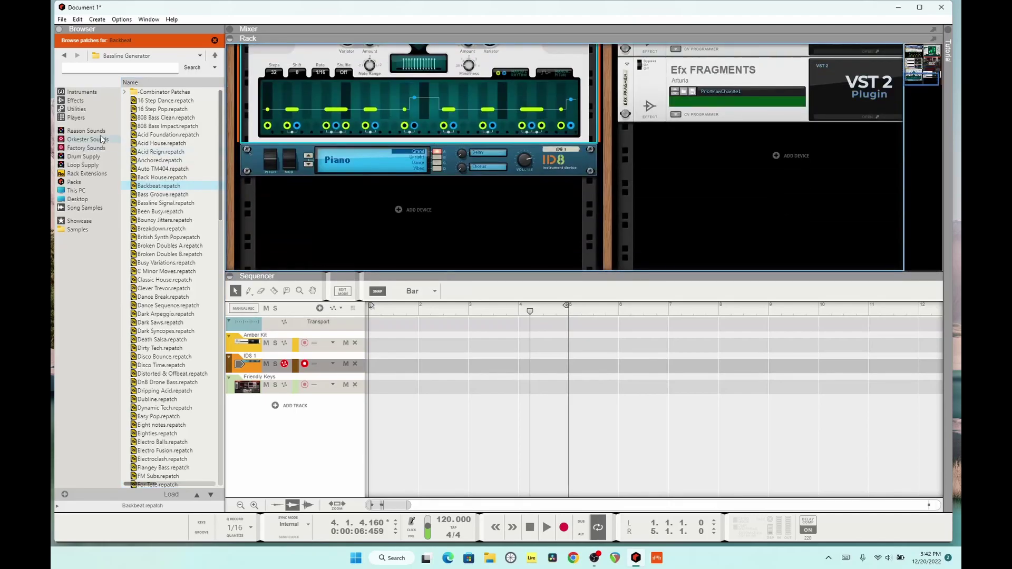
left_click(83, 92)
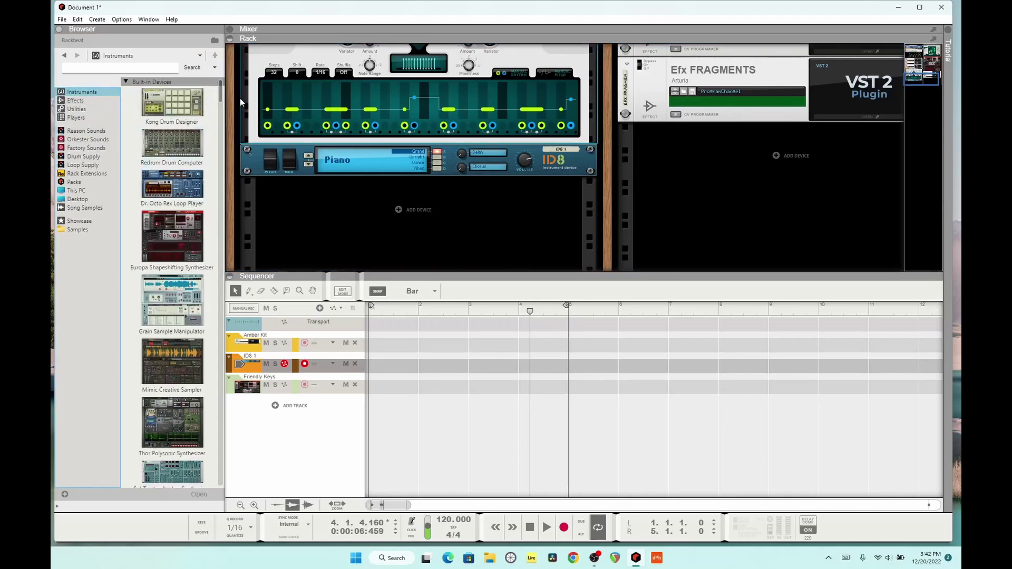
left_click_drag(220, 94, 217, 356)
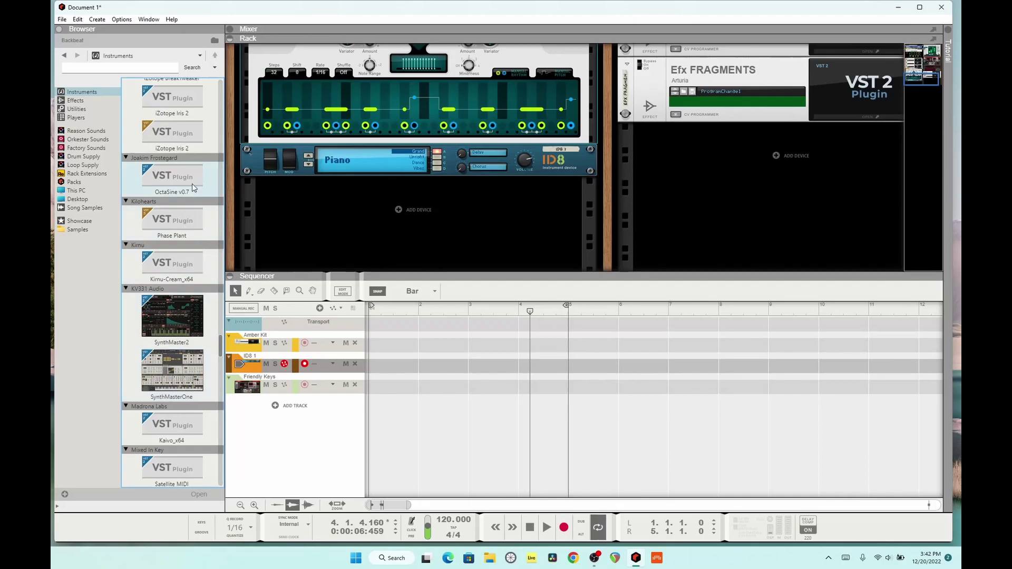
scroll(192, 183, "up", 2)
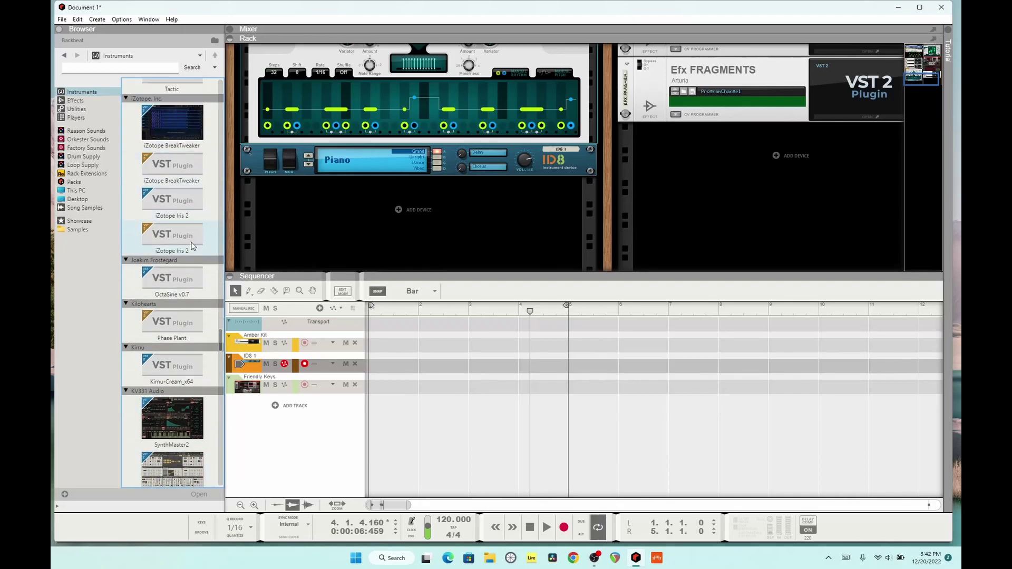
left_click(195, 329)
scroll(200, 316, "down", 10)
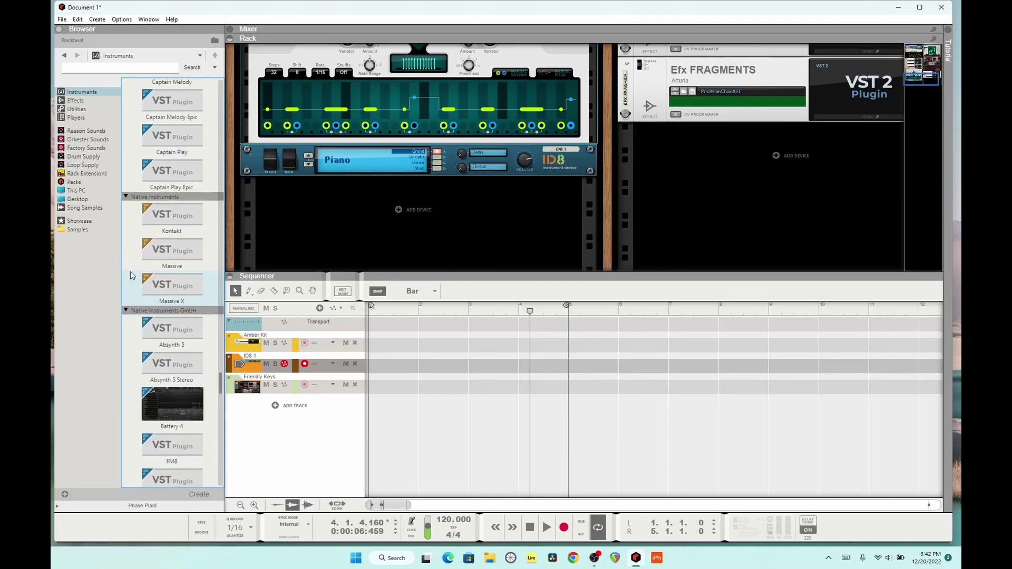
left_click_drag(165, 217, 398, 160)
scroll(372, 134, "down", 2)
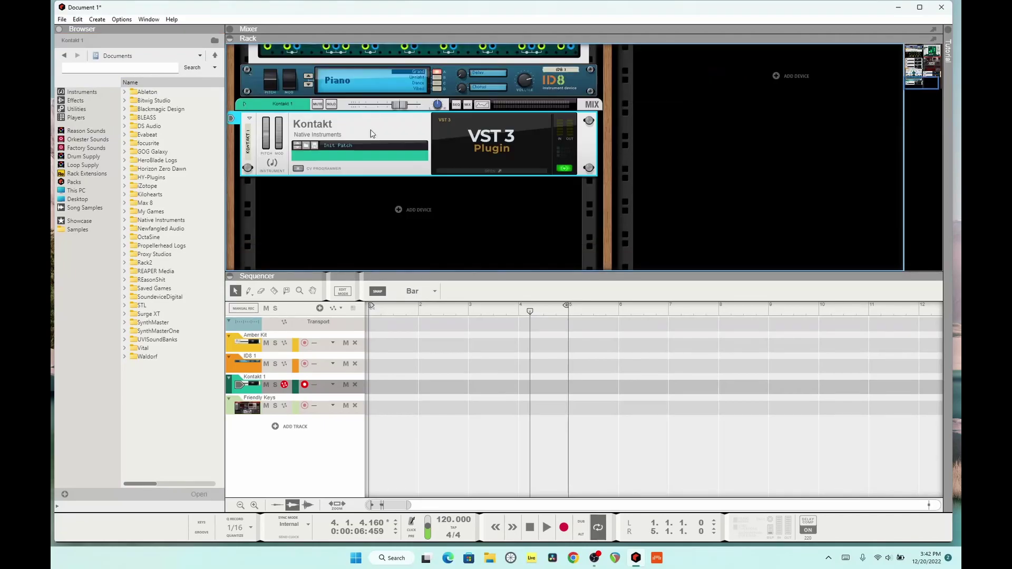
key("Delete")
key("Return")
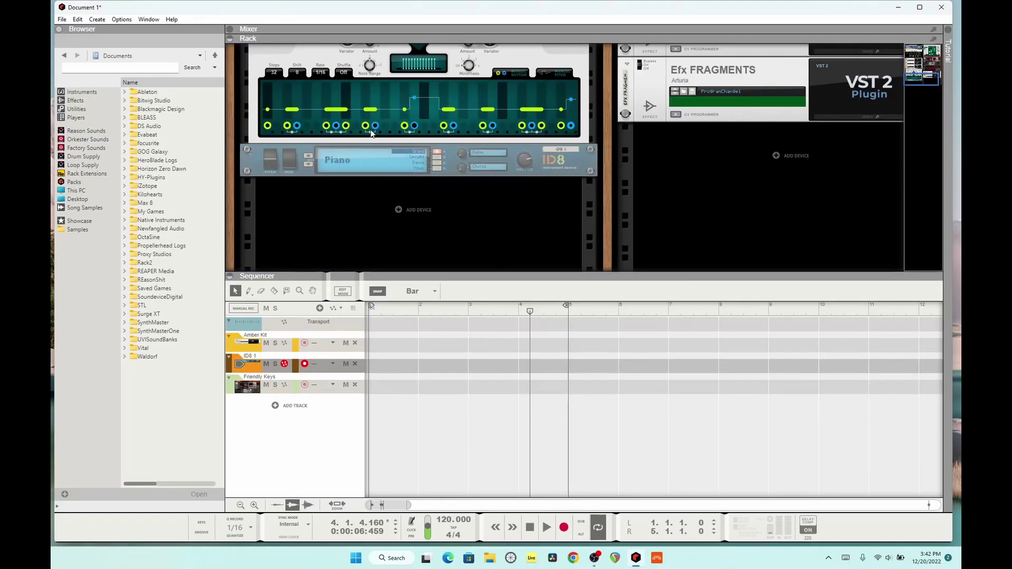
- Replace the ID8 below the Bassline Generator with the Native Instruments Kontakt VST
left_click(63, 56)
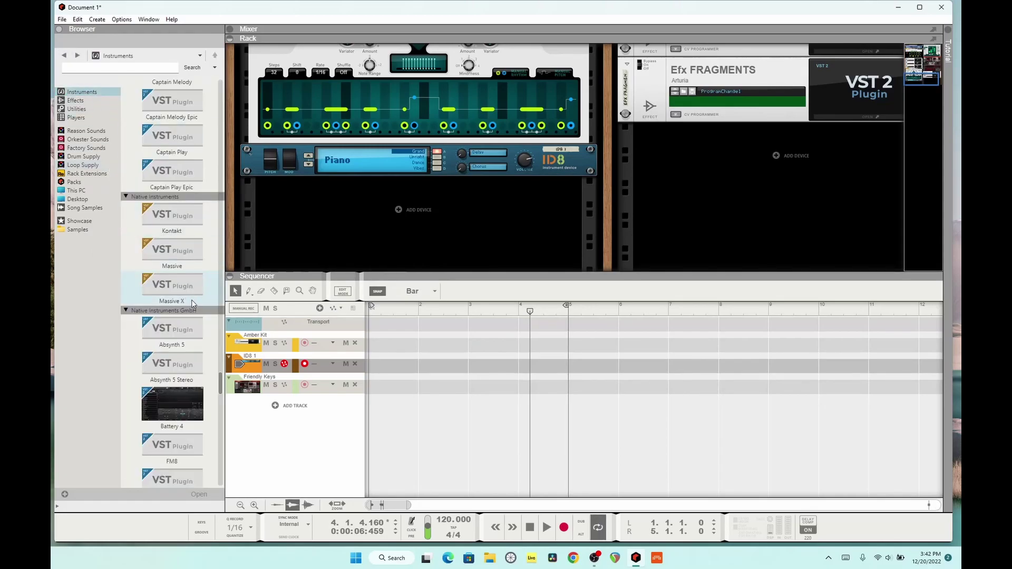
left_click_drag(166, 227, 345, 169)
left_click_drag(504, 238, 504, 221)
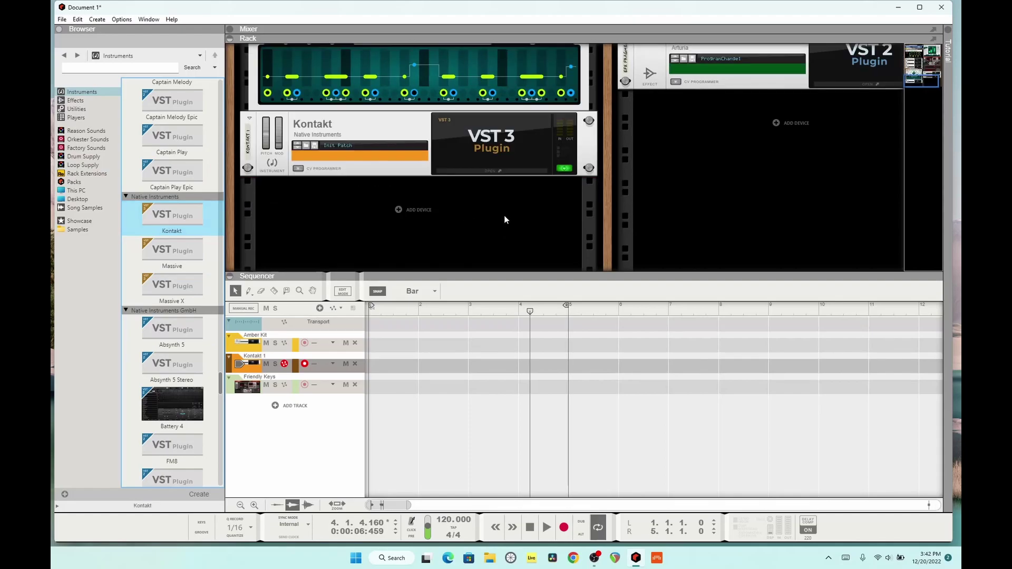
- Open Kontakt, load Lo-Fi Glow.nki from its library and minimize the plugin window
left_click(495, 172)
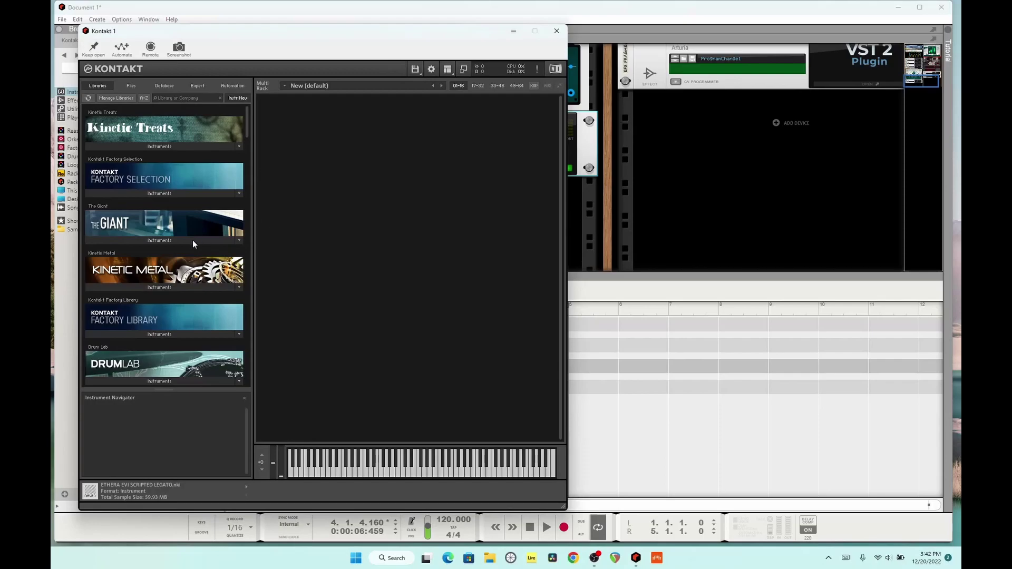
scroll(197, 239, "down", 15)
scroll(212, 251, "down", 20)
scroll(213, 249, "down", 3)
left_click(162, 212)
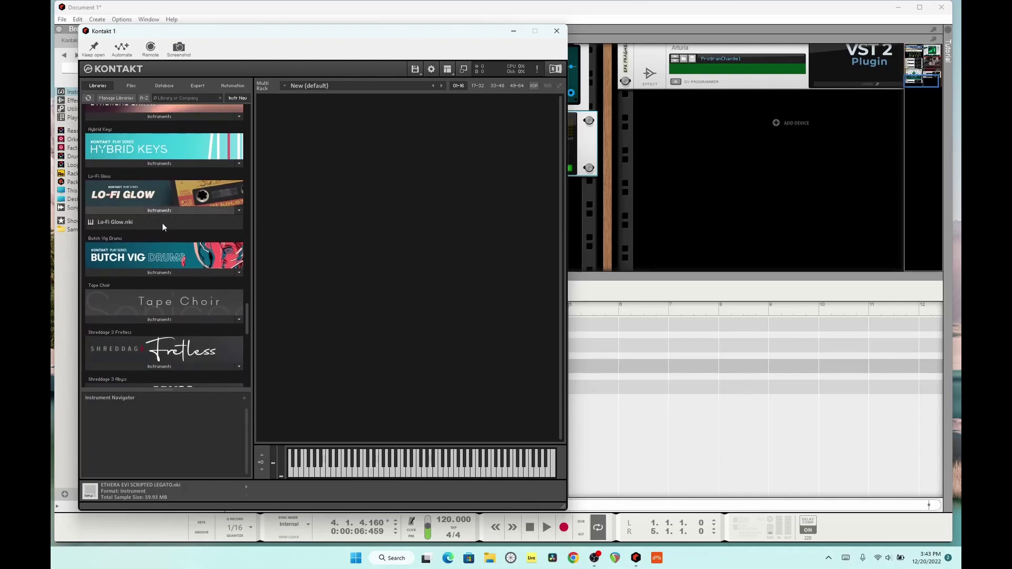
left_click_drag(106, 220, 371, 251)
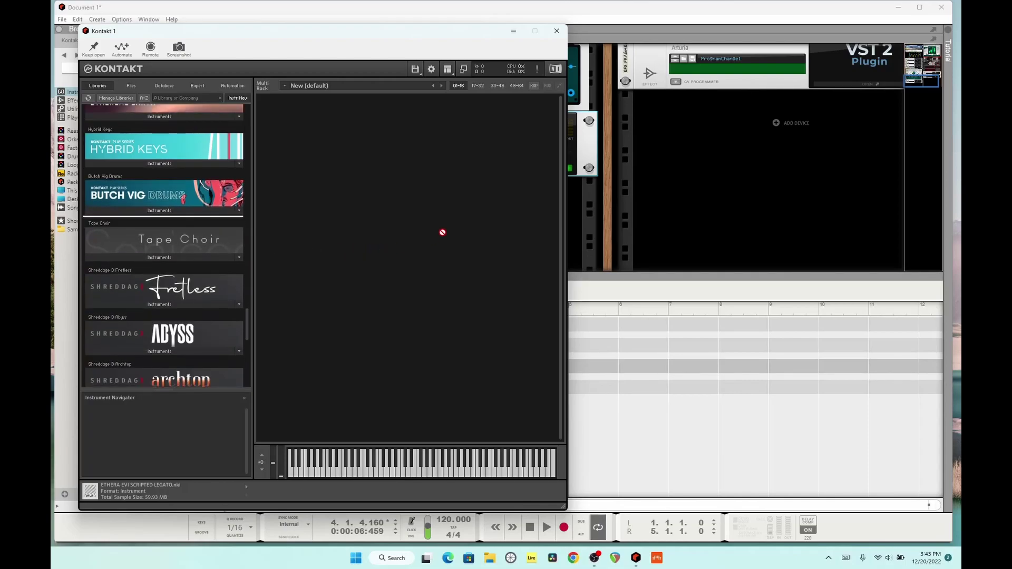
left_click_drag(317, 222, 199, 196)
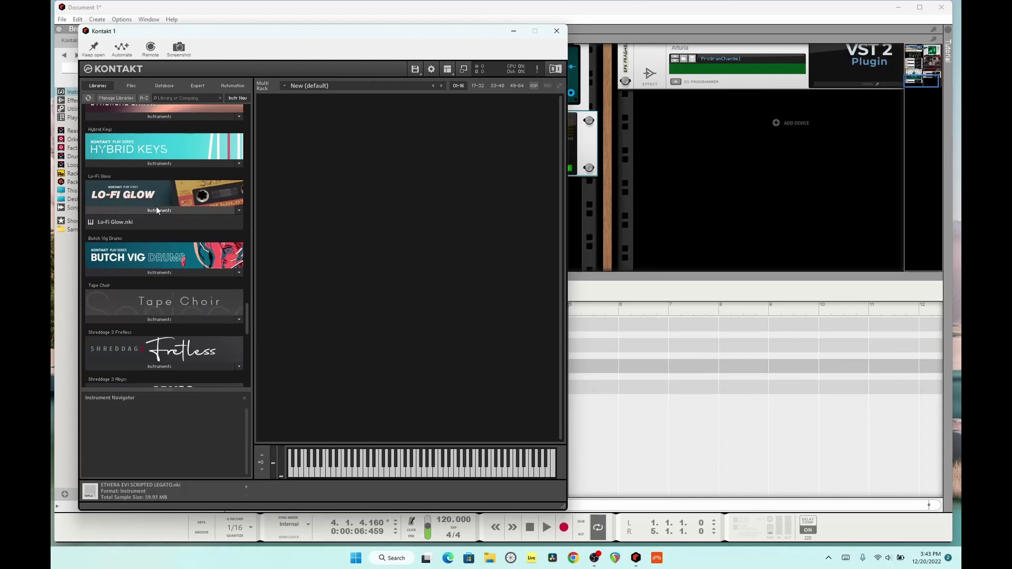
left_click(115, 222)
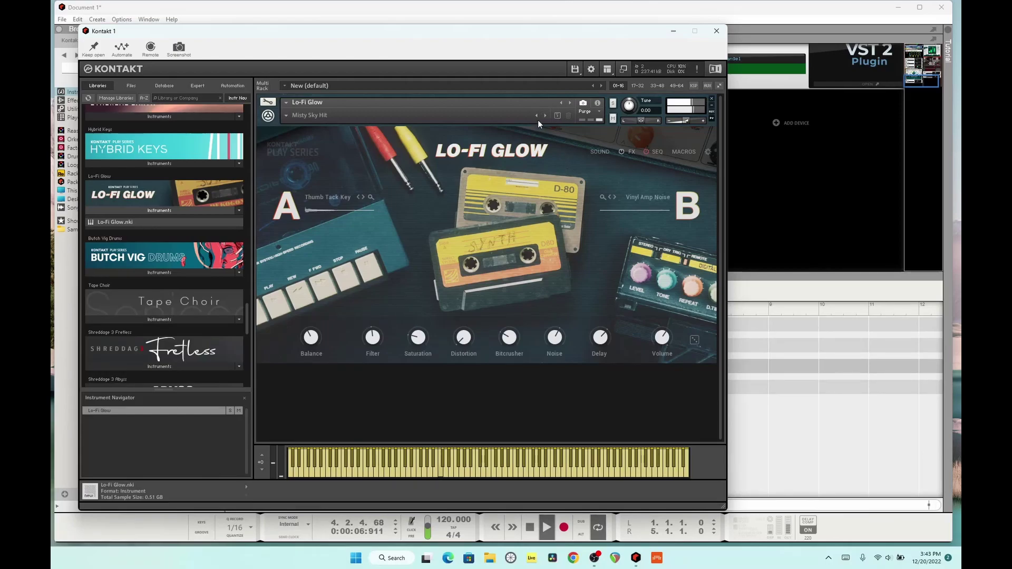
left_click(673, 30)
- Step forward through the Efx FRAGMENTS presets to "Past Lives" and close the plugin window
scroll(766, 153, "up", 5)
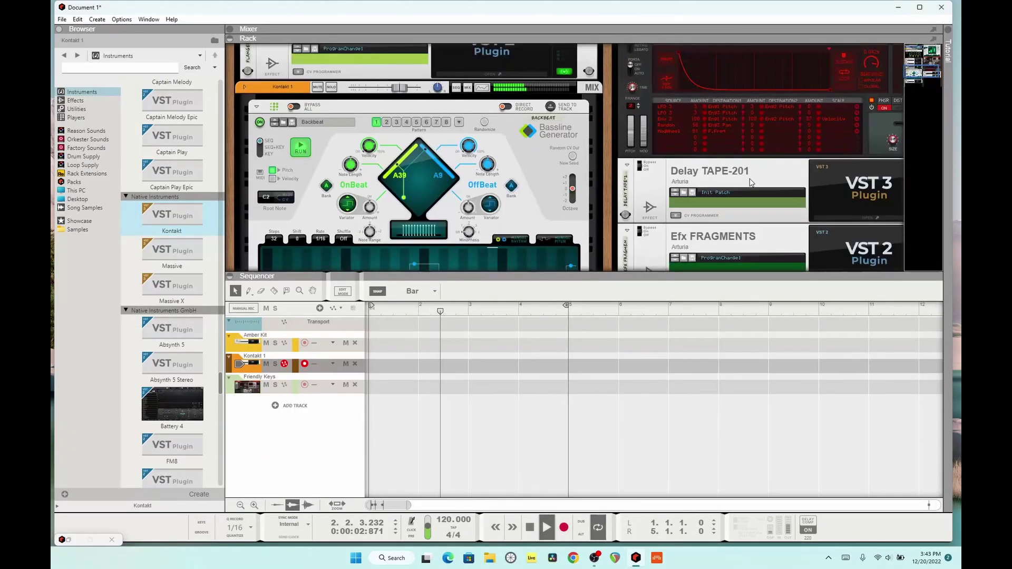
scroll(729, 200, "down", 3)
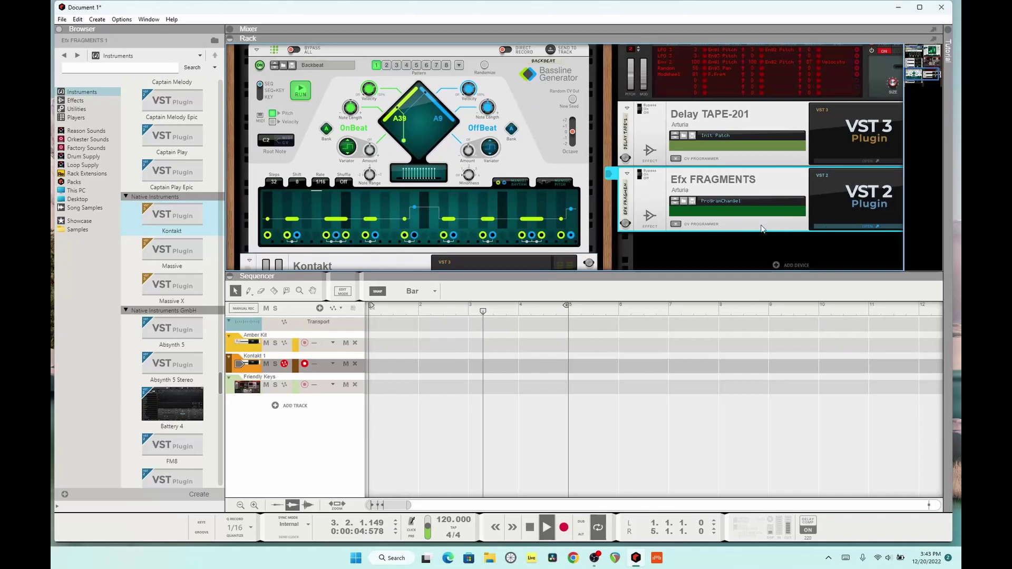
left_click(824, 228)
left_click(362, 68)
left_click(362, 68)
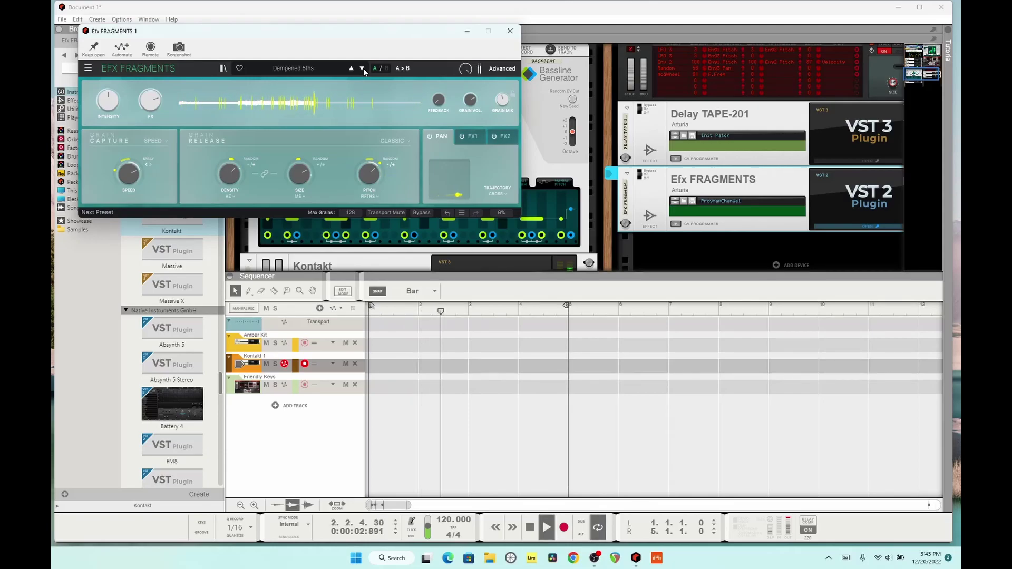
left_click(362, 69)
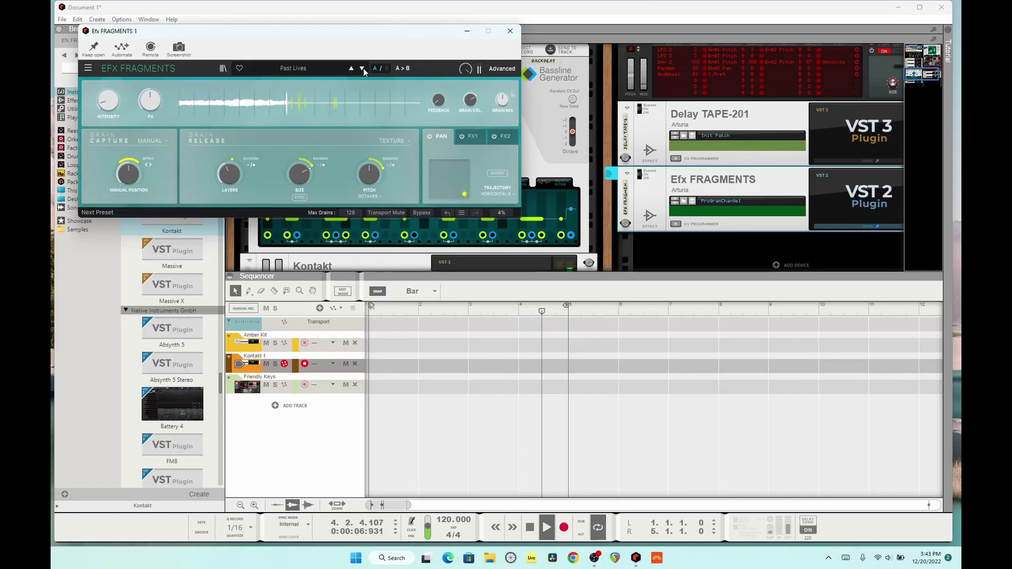
left_click(510, 30)
- Load the Bass snapshot "Bird Sub" in Kontakt's Lo-Fi Glow and set the Bassline Generator's patterns to OnBeat A46 and OffBeat A35
scroll(544, 139, "down", 5)
scroll(545, 135, "up", 5)
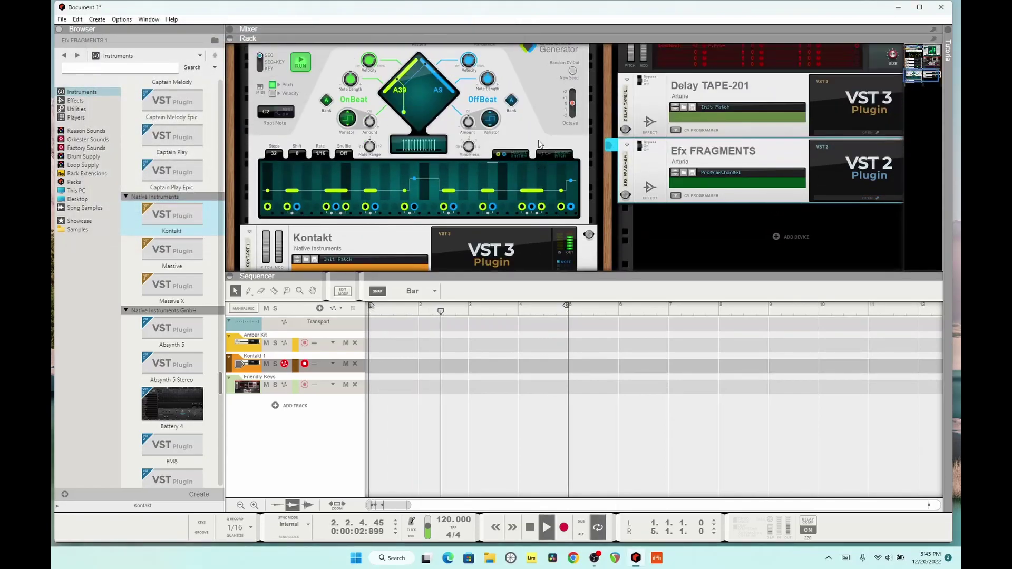
scroll(527, 158, "down", 5)
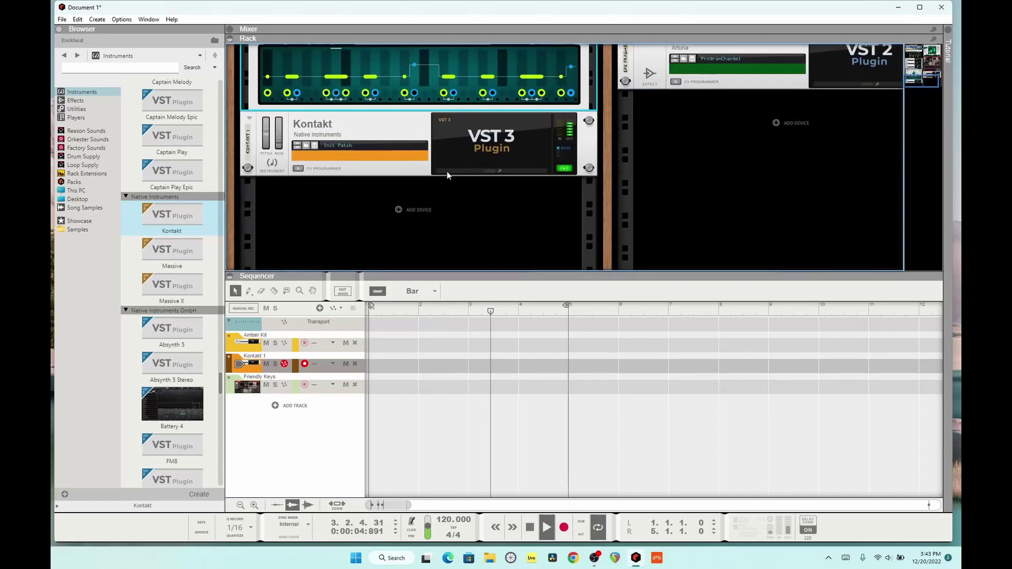
left_click(467, 172)
left_click(467, 172)
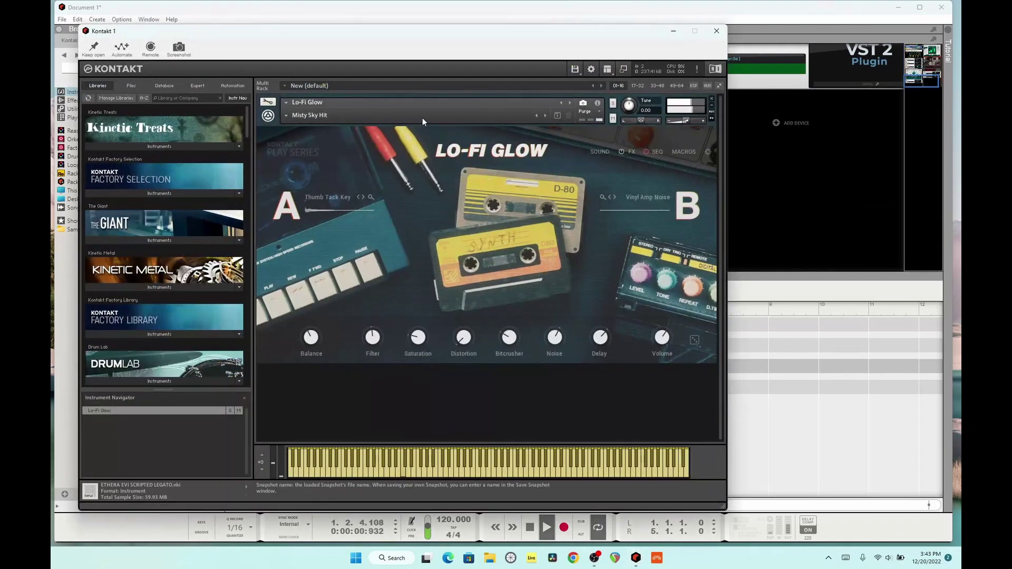
left_click(288, 116)
mouse_move(310, 123)
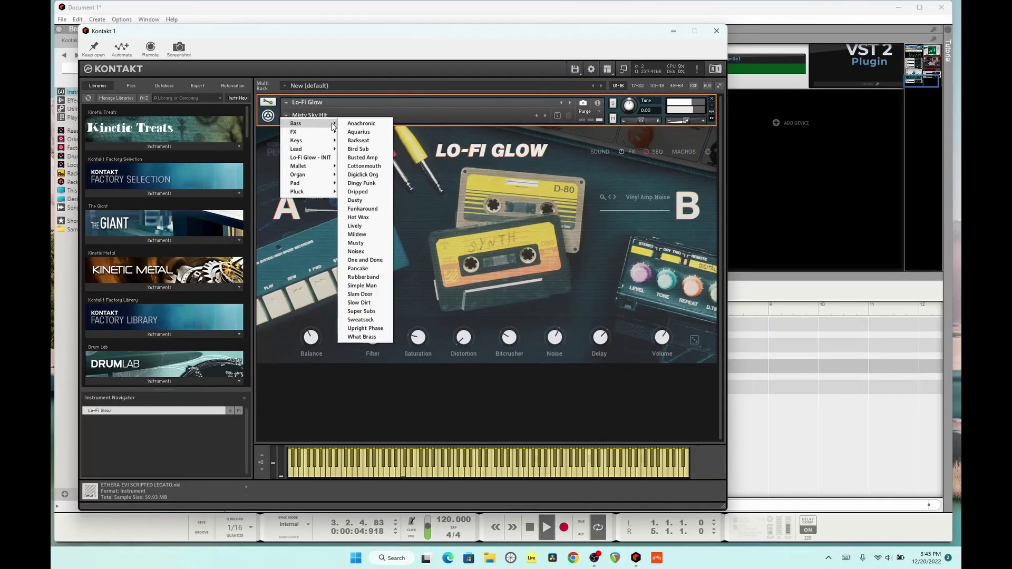
left_click(371, 151)
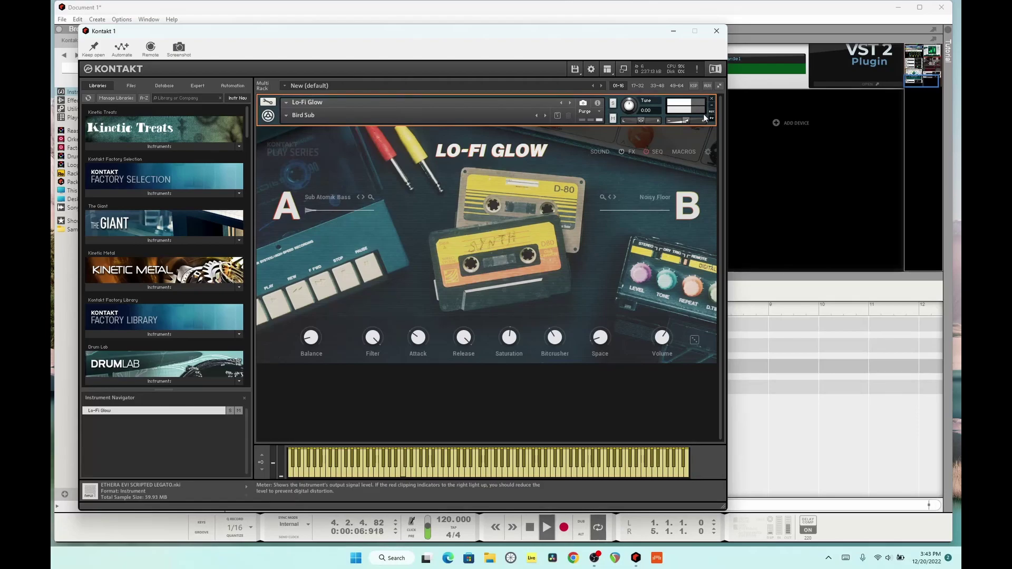
left_click(722, 33)
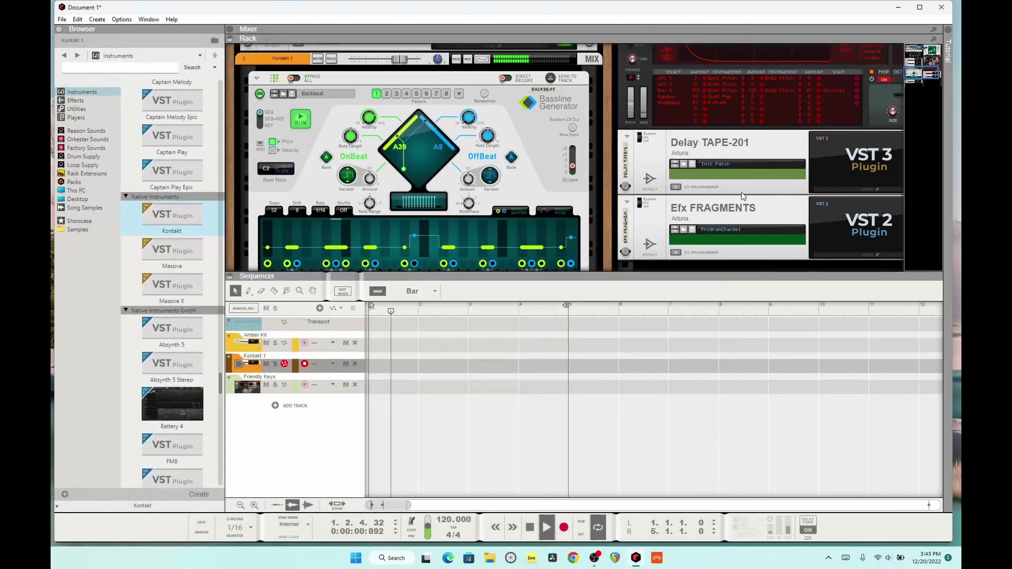
left_click_drag(425, 158, 459, 167)
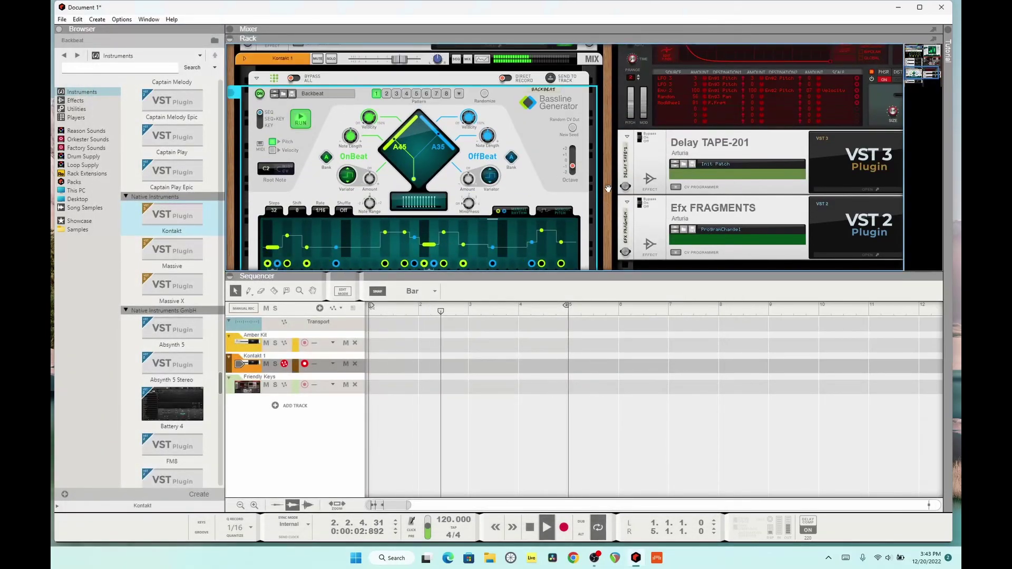
- Add closed hi-hat hits on steps 5 and 13 in the Drum Sequencer above Battery 4
scroll(607, 188, "up", 5)
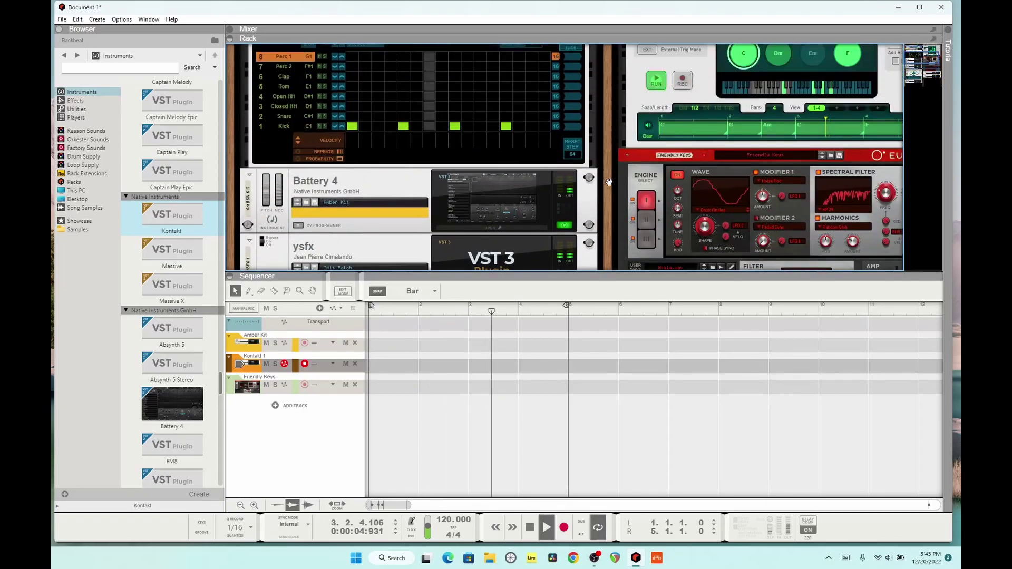
scroll(608, 182, "up", 2)
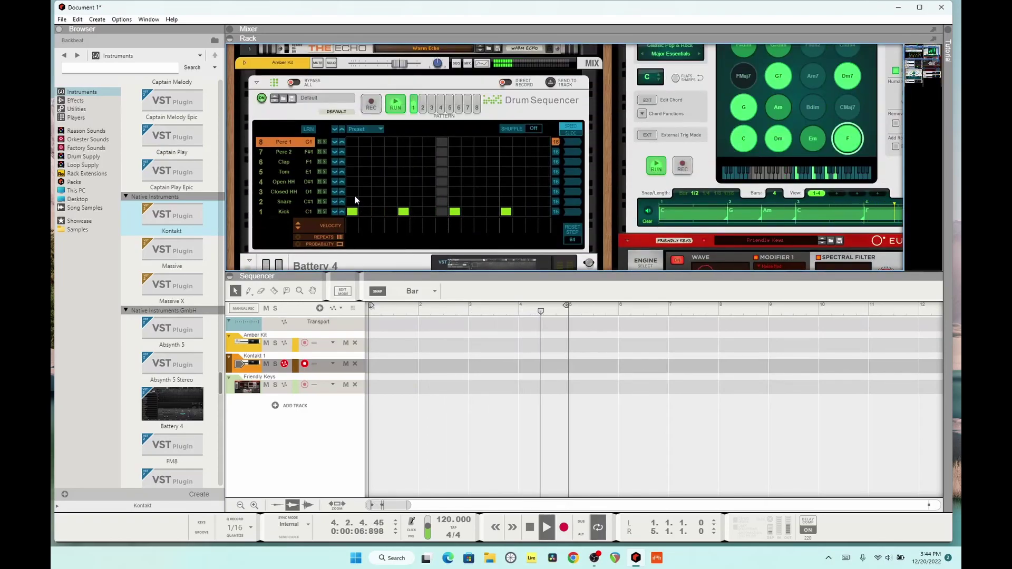
left_click(403, 192)
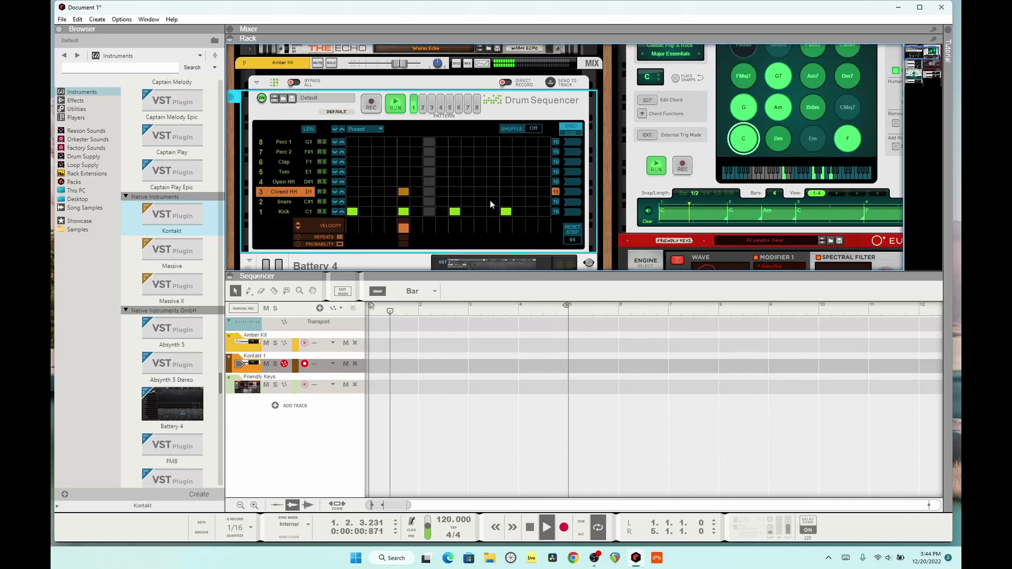
left_click(509, 193)
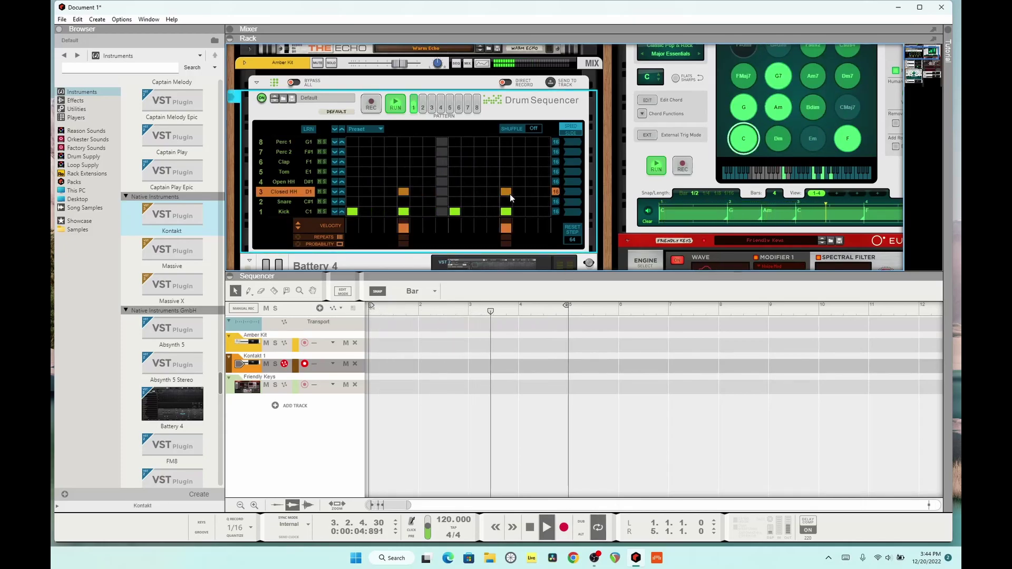
- Add Clap hits on every odd step from 1 to 15 in the Drum Sequencer
left_click(274, 162)
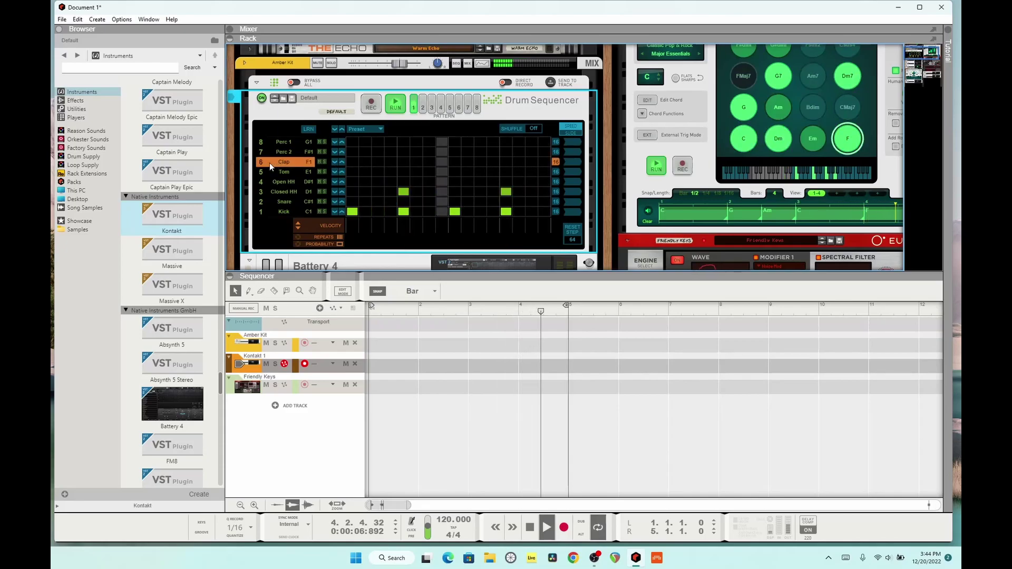
left_click(351, 162)
left_click(377, 162)
left_click(403, 162)
left_click(428, 162)
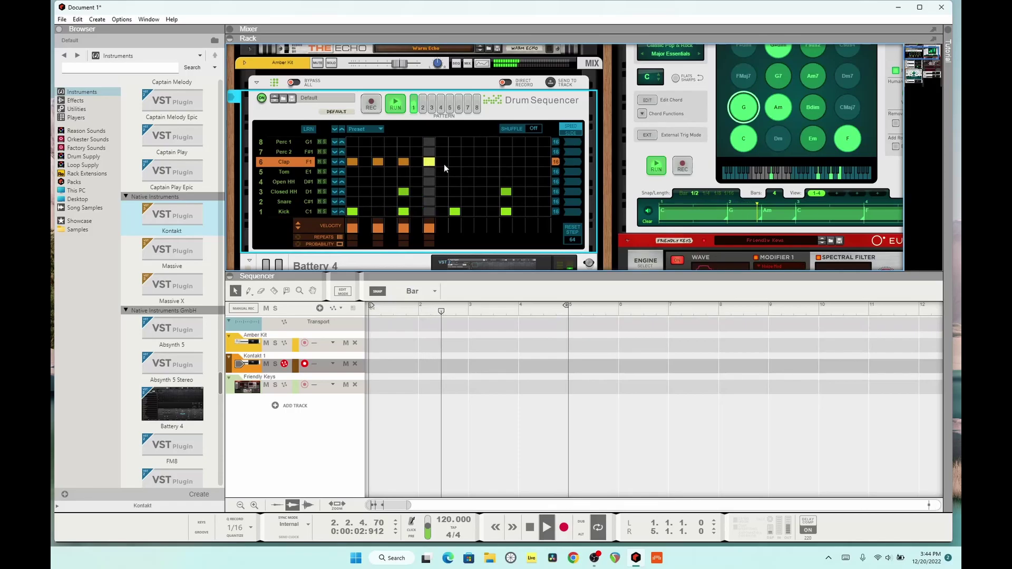
left_click(454, 161)
left_click(480, 162)
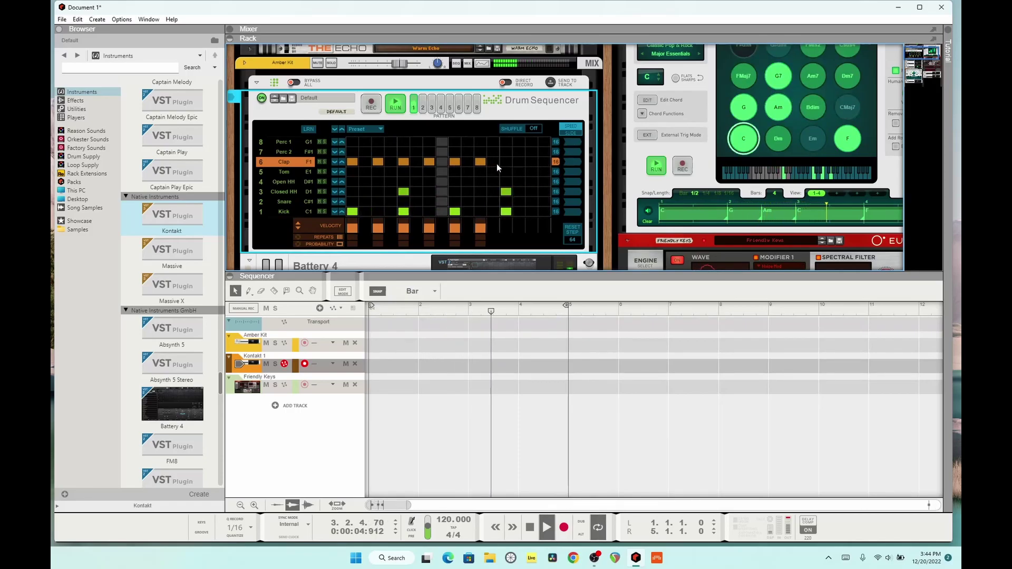
left_click(505, 161)
left_click(532, 162)
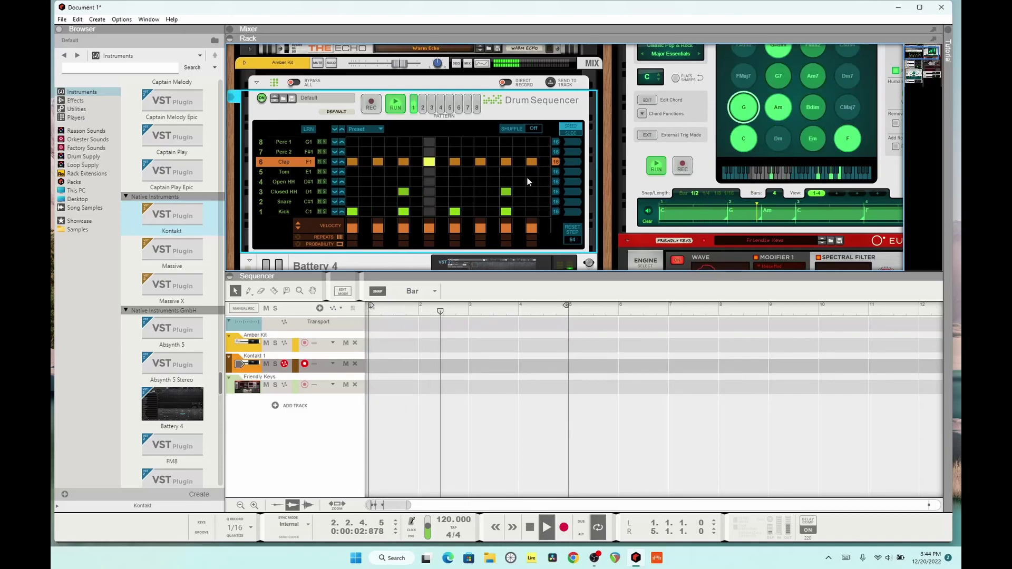
scroll(526, 177, "down", 3)
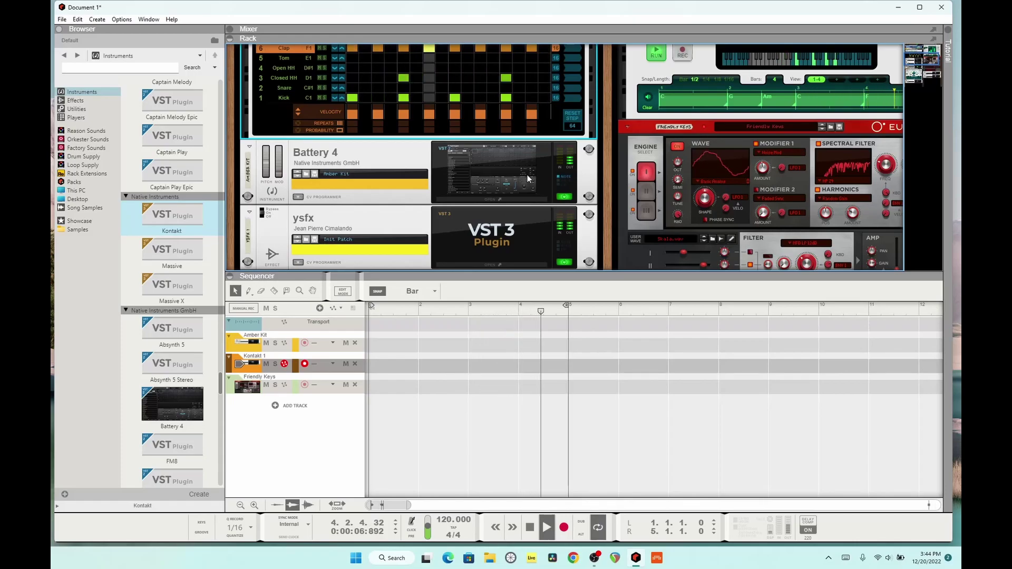
- Change the Bassline Generator's patterns to OnBeat A48 and OffBeat A58, and enlarge the rack area above the sequencer
scroll(527, 178, "down", 8)
left_click(434, 156)
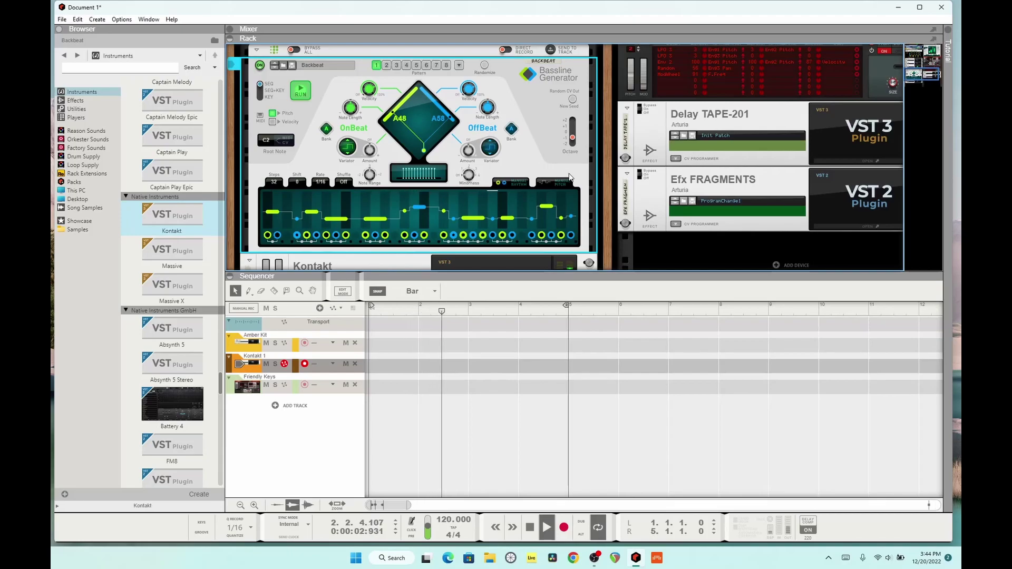
left_click_drag(550, 271, 627, 360)
scroll(627, 361, "up", 10)
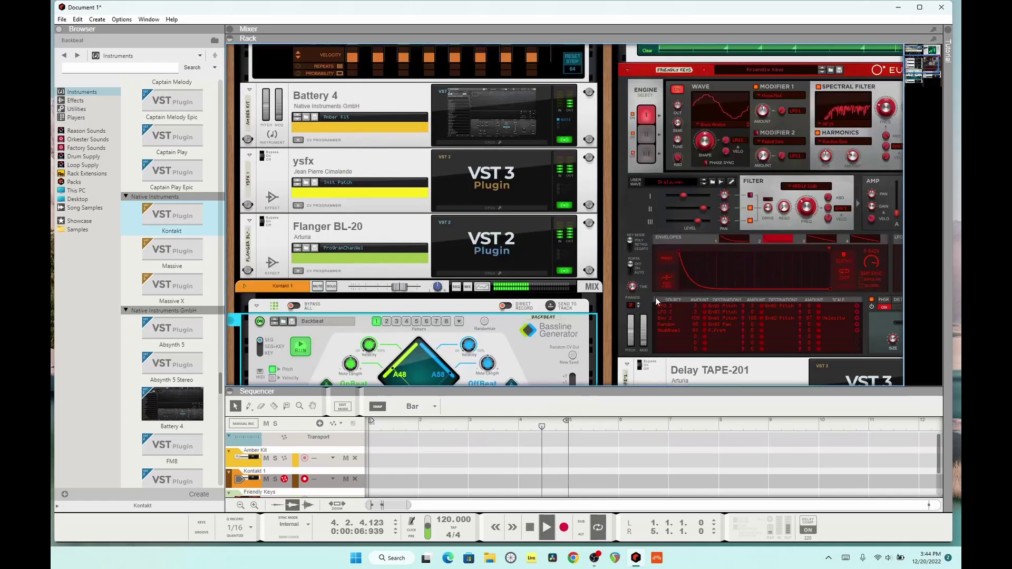
- Add a Scream 4 Distortion effect directly below the Kontakt device in the rack
scroll(627, 286, "down", 6)
scroll(627, 286, "down", 5)
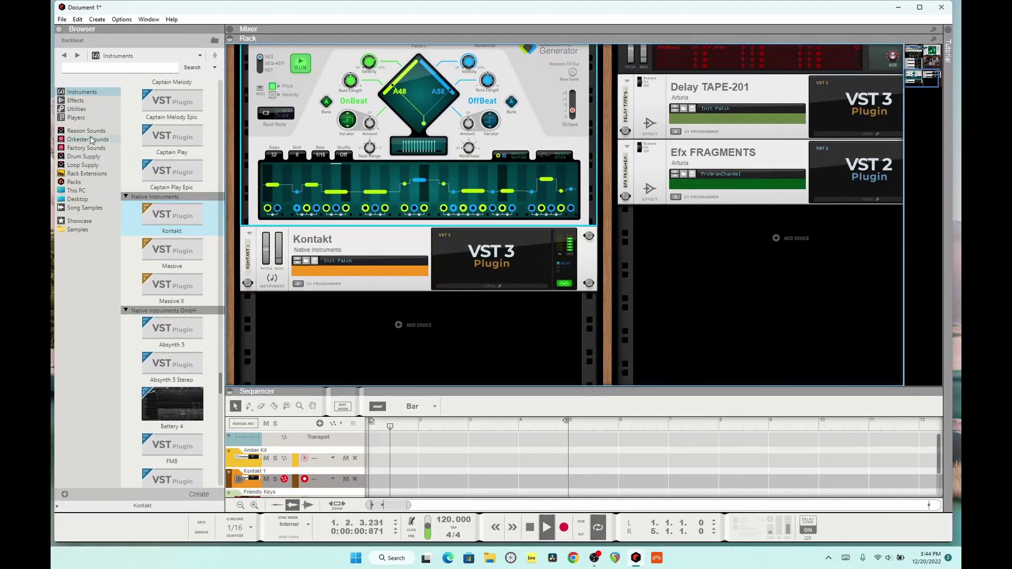
left_click(76, 100)
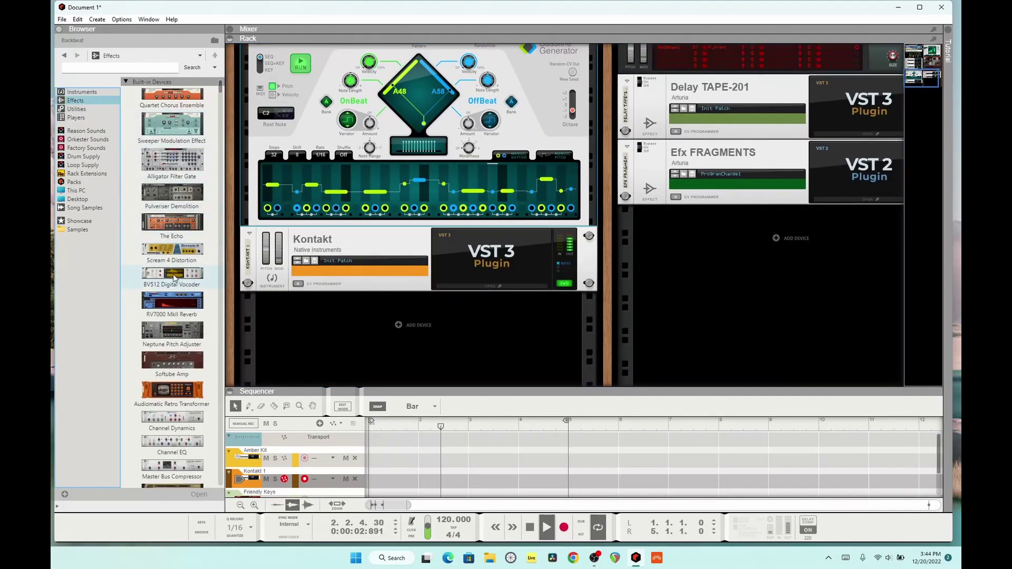
left_click_drag(169, 252, 379, 318)
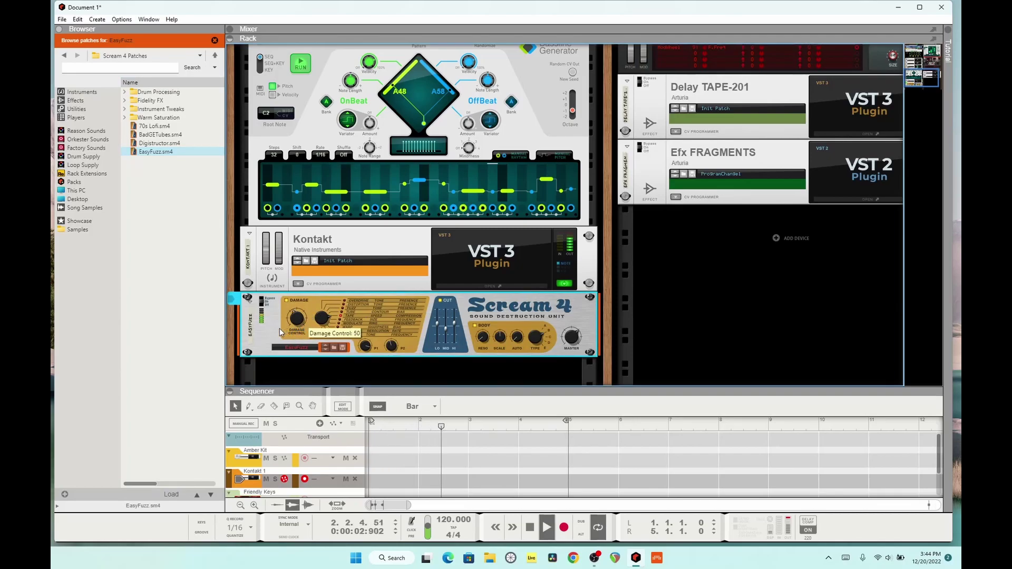
- Replace the Scream 4 below Kontakt with a Pulveriser Demolition and set its Dirt to 67%
left_click(75, 100)
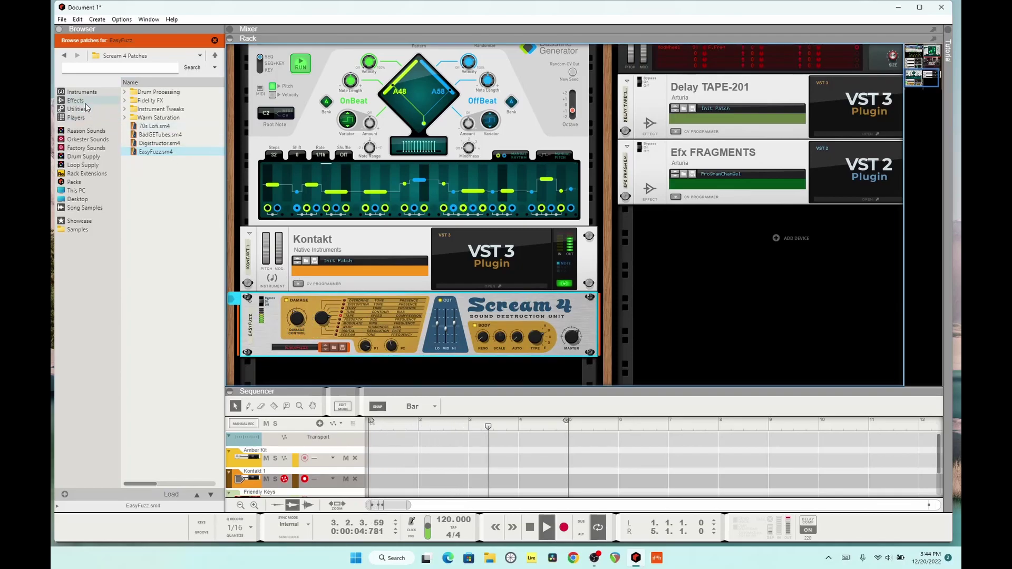
left_click_drag(172, 194, 394, 337)
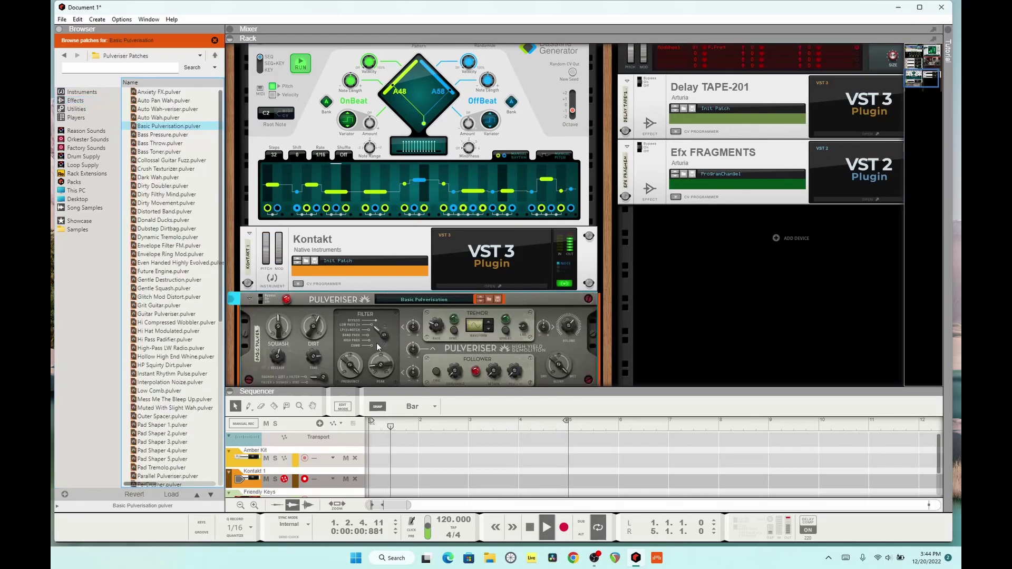
mouse_move(353, 369)
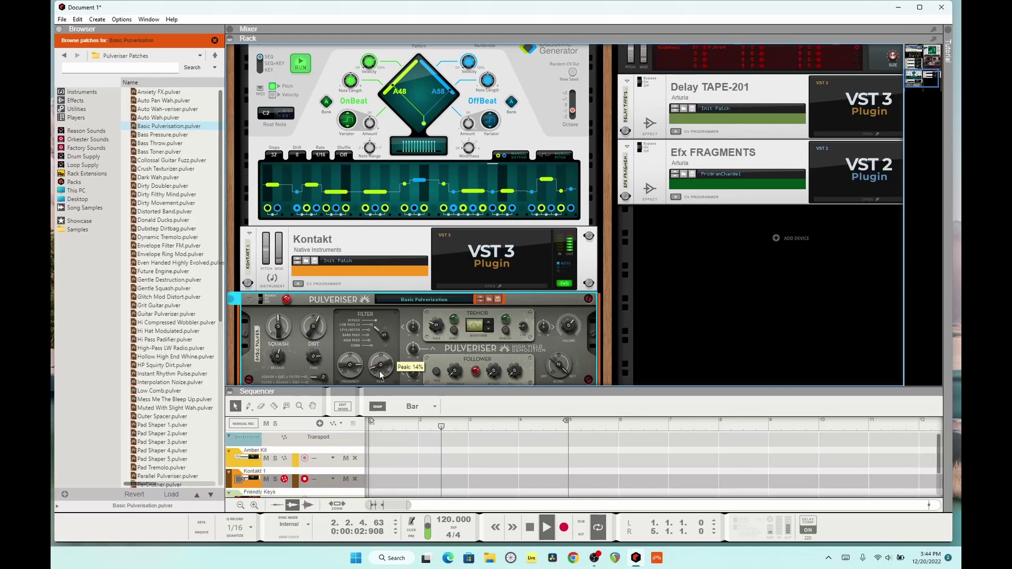
mouse_move(318, 328)
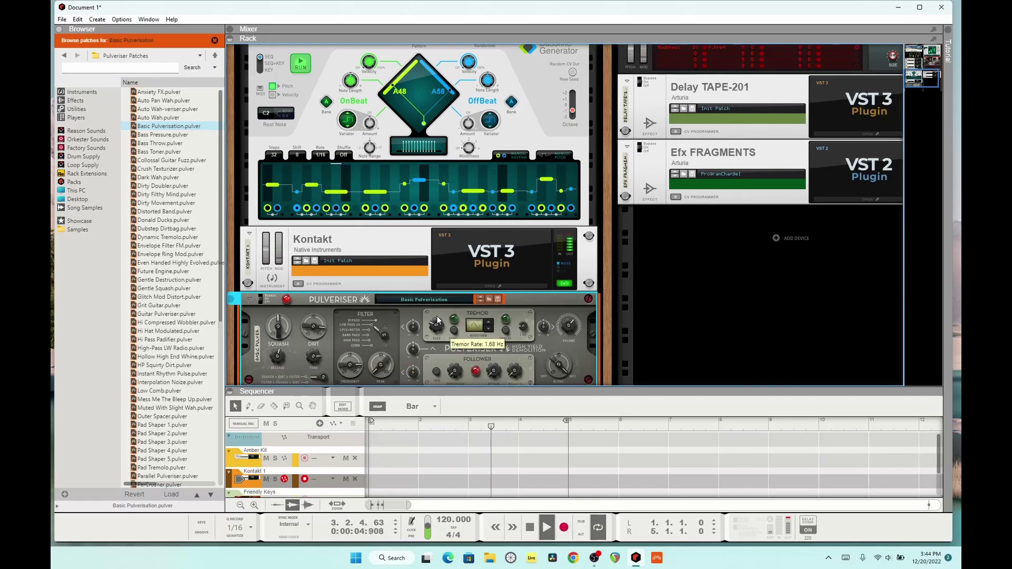
left_click_drag(317, 328, 315, 342)
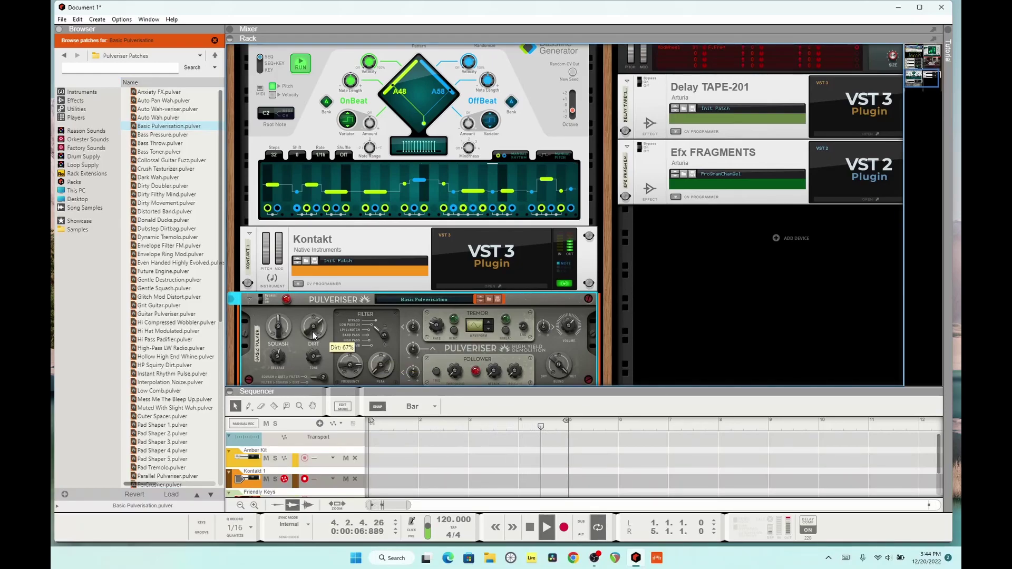
- Stop the playback and review the devices in the rack from the Kontakt bassline up to the Drum Sequencer
scroll(598, 324, "up", 3)
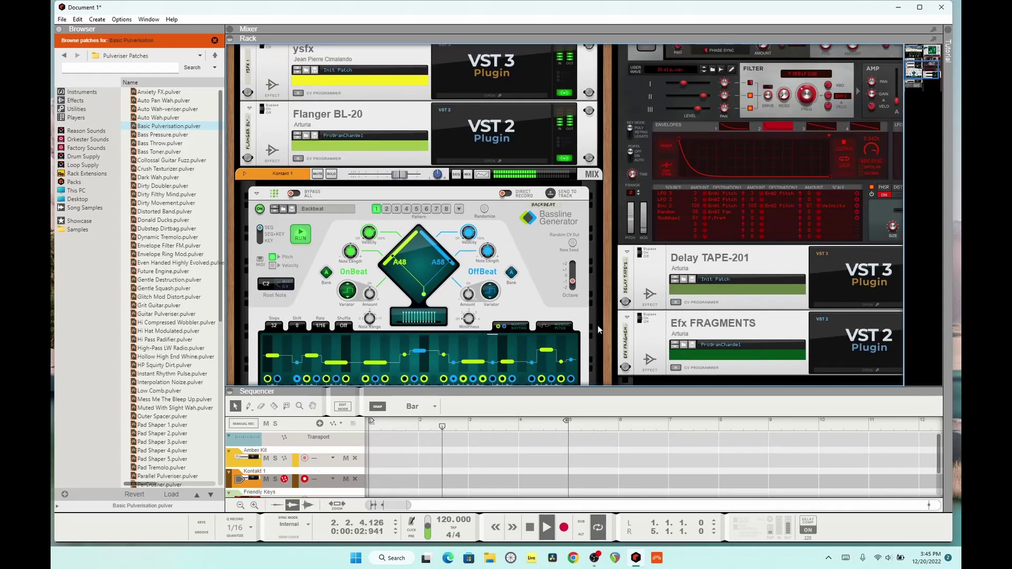
key("space")
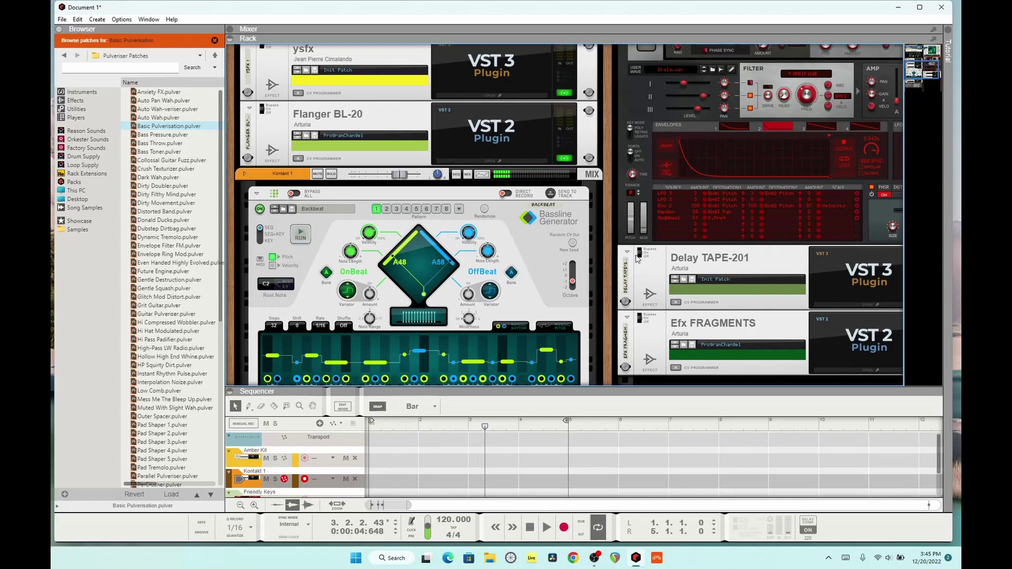
scroll(611, 245, "down", 3)
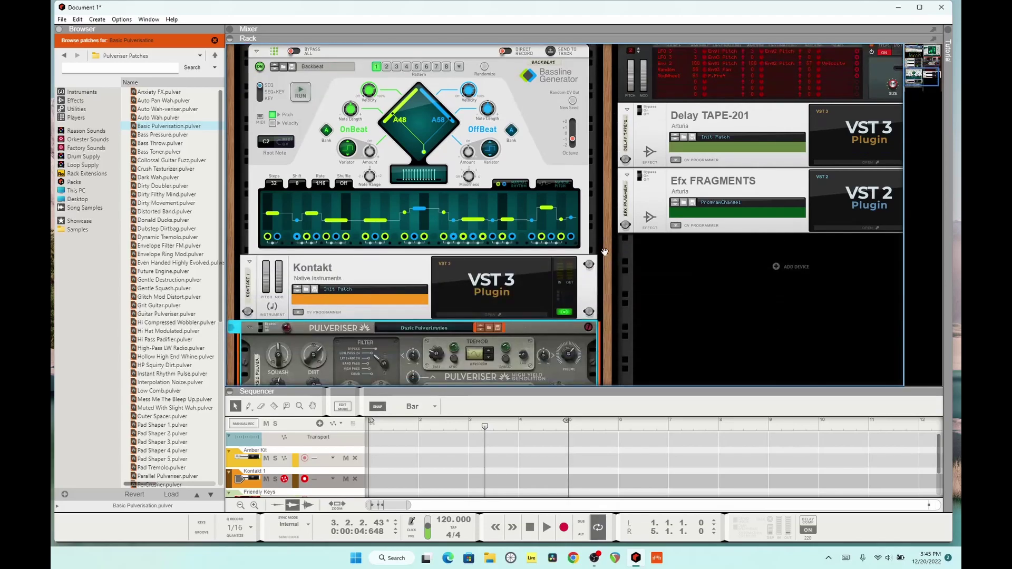
scroll(604, 252, "down", 3)
scroll(604, 252, "up", 6)
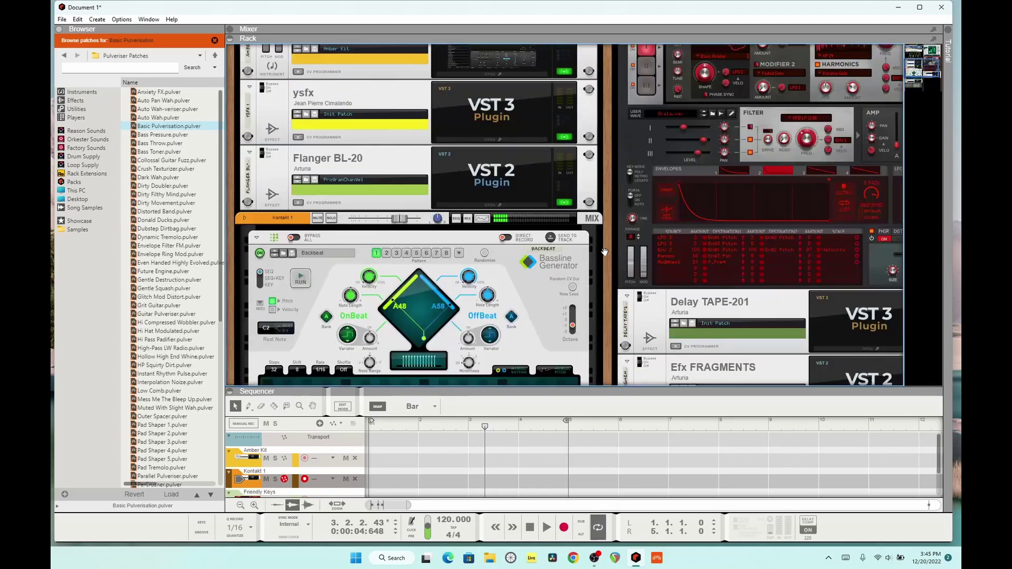
scroll(604, 251, "up", 5)
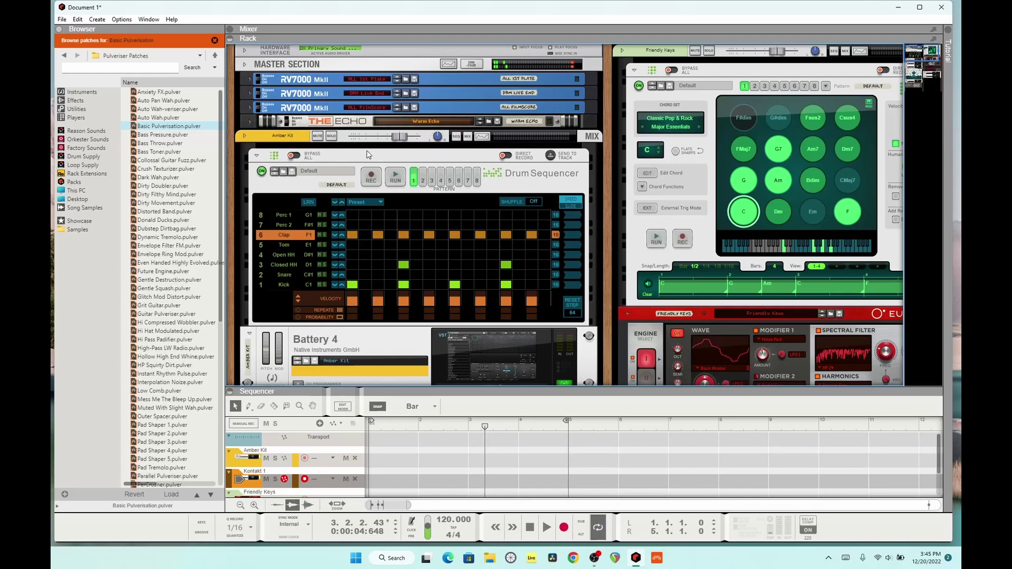
- Browse the available effect devices through to the VST plugins at the end of the list
left_click_drag(221, 158, 221, 323)
left_click(75, 100)
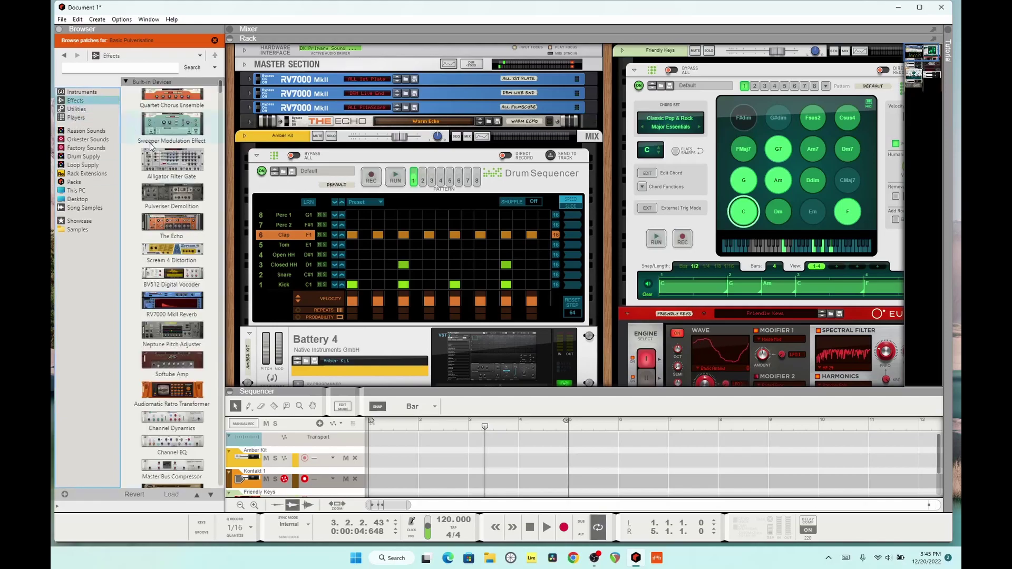
left_click_drag(221, 90, 219, 472)
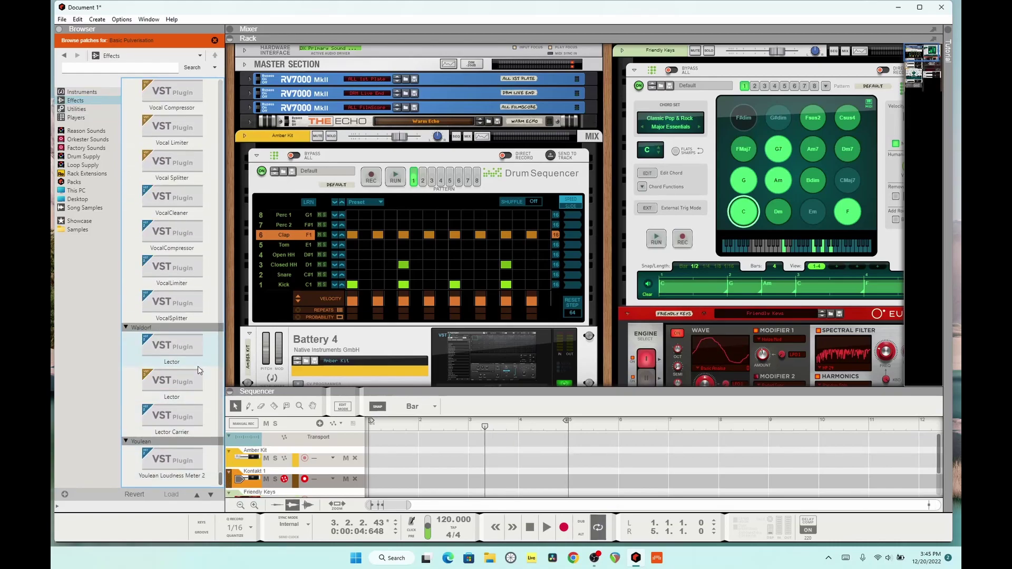
scroll(198, 368, "up", 10)
scroll(198, 368, "up", 5)
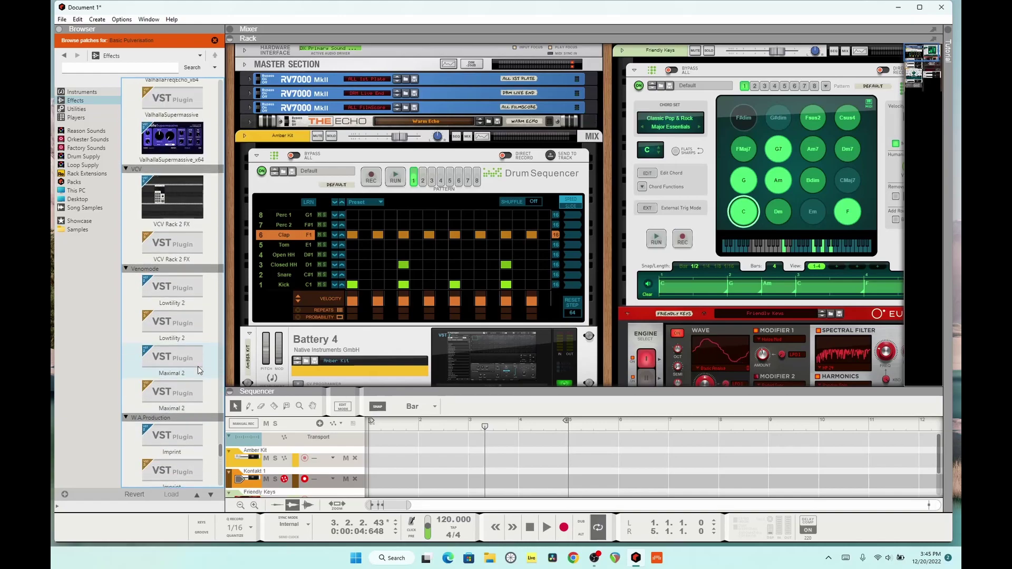